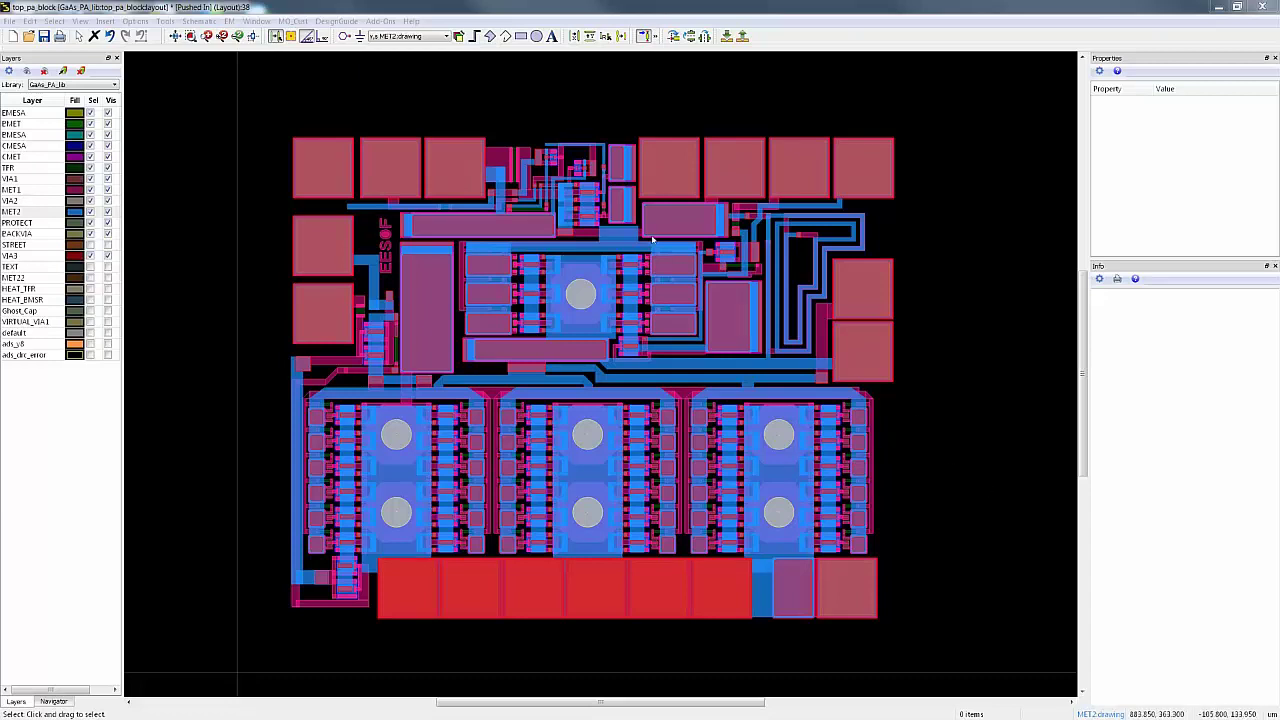
- Select the top-left 80×80 MET1 pad as the reference shape and bring up the EM menu
left_click(318, 199)
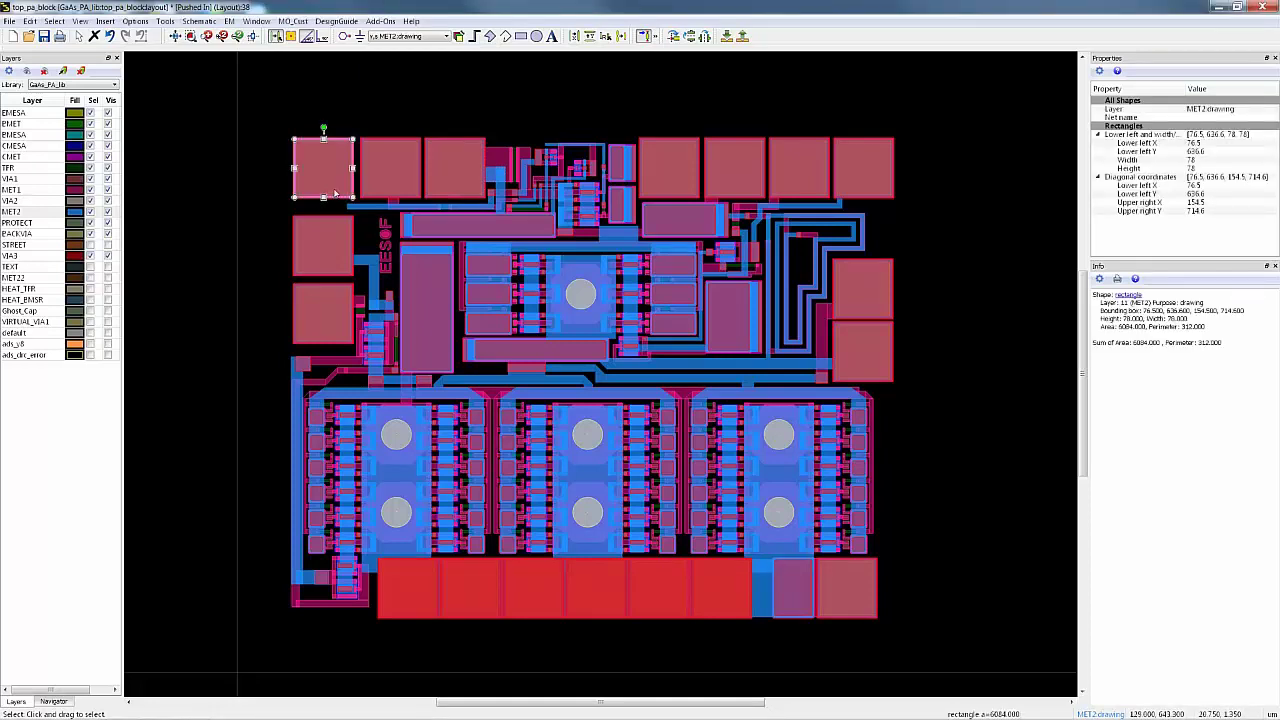
left_click(336, 182)
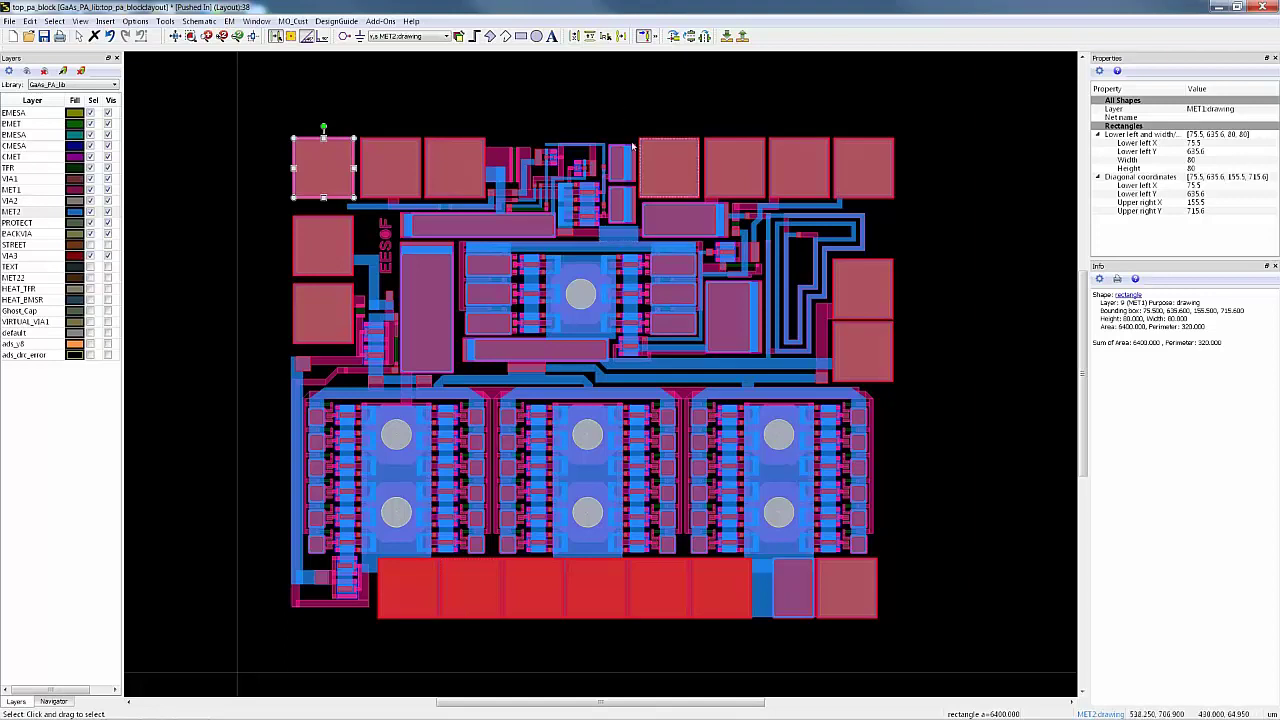
left_click(232, 21)
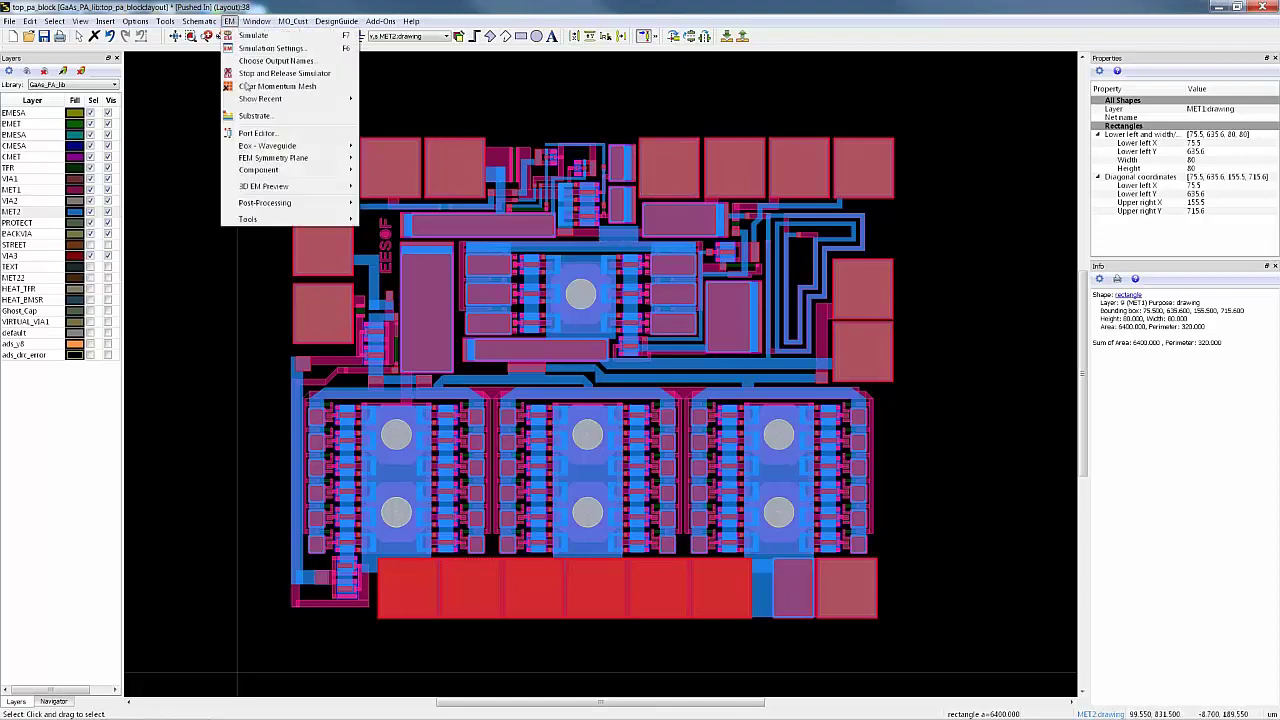
- Select all 36 same-size 80×80 pads, create a pin on each, then deselect
mouse_move(322, 222)
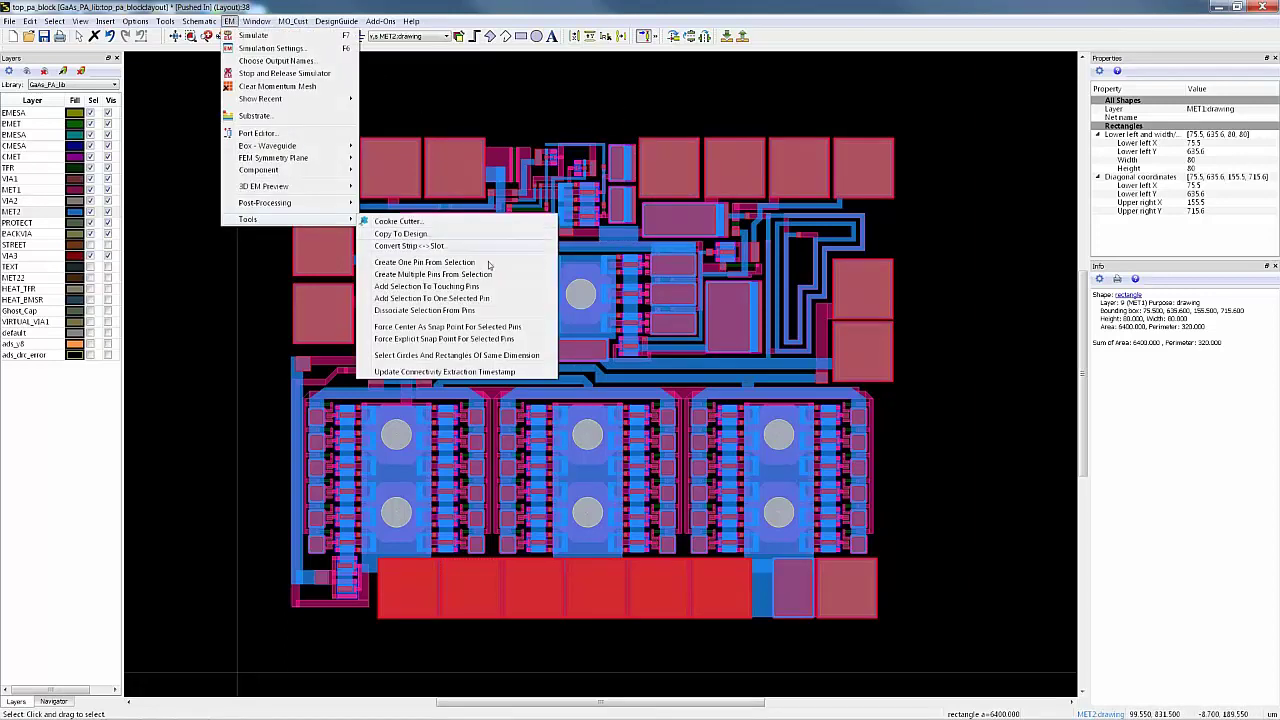
left_click(545, 357)
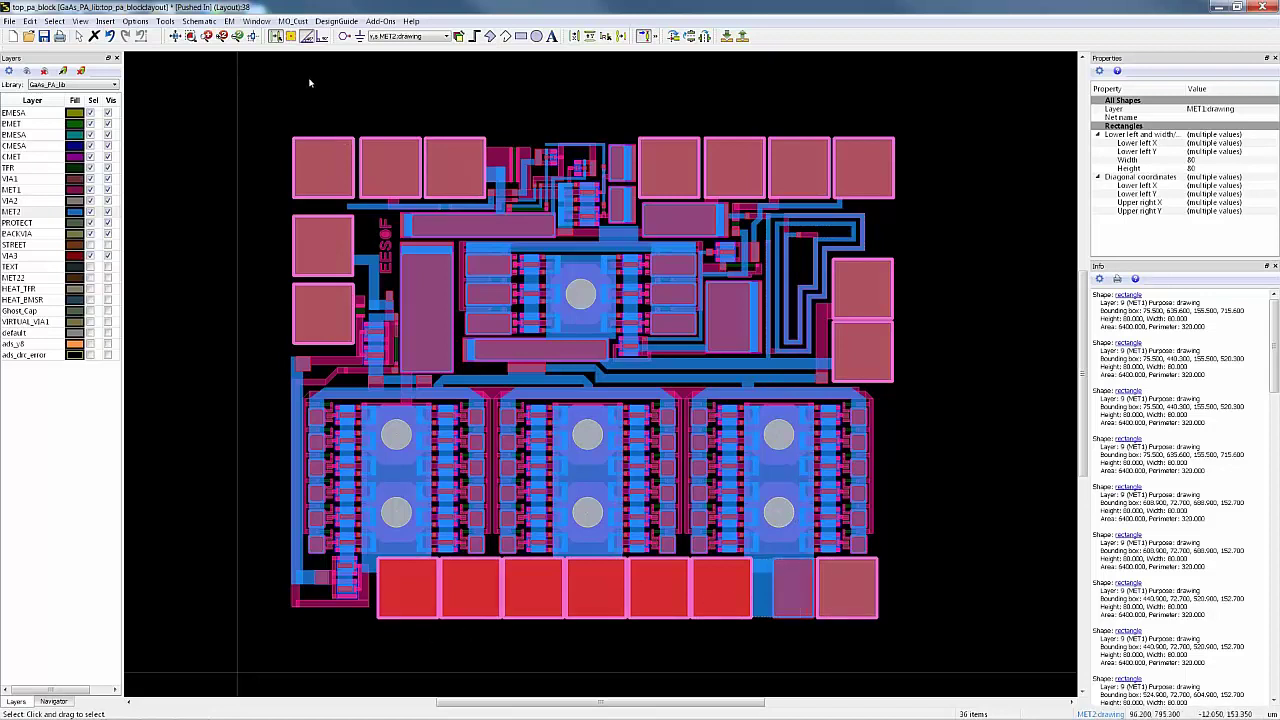
left_click(230, 21)
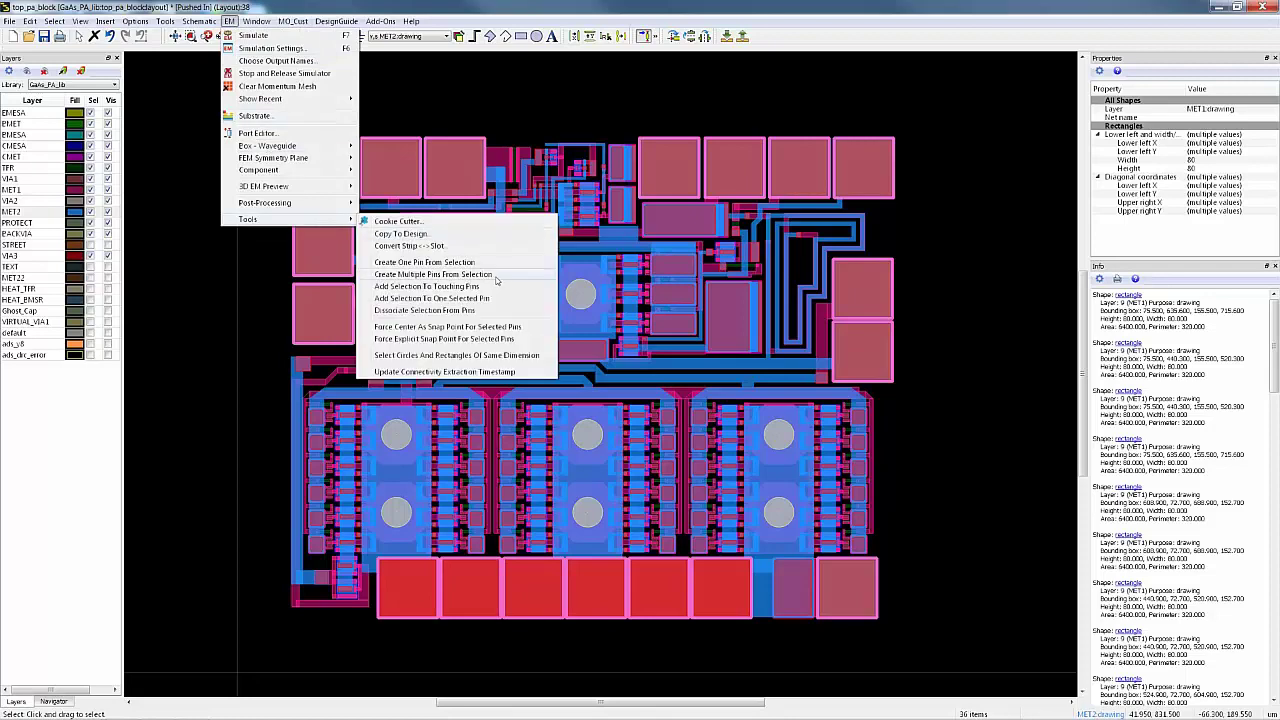
left_click(494, 276)
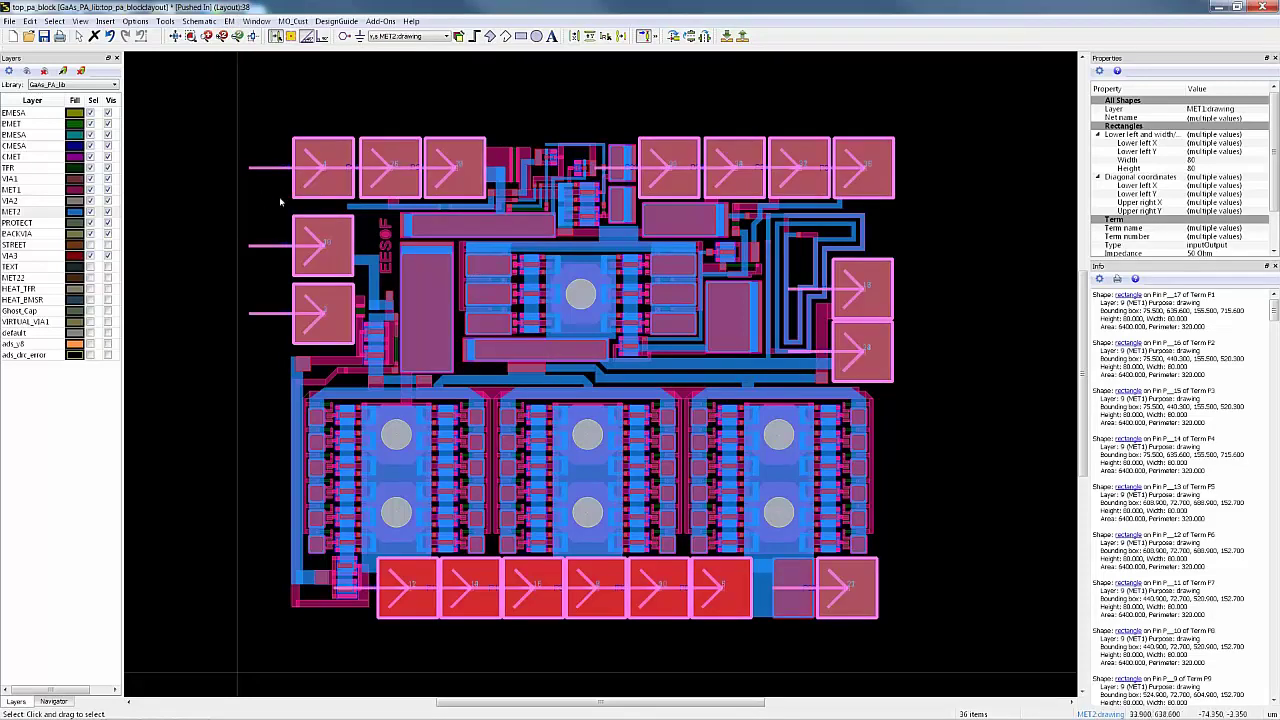
left_click(915, 505)
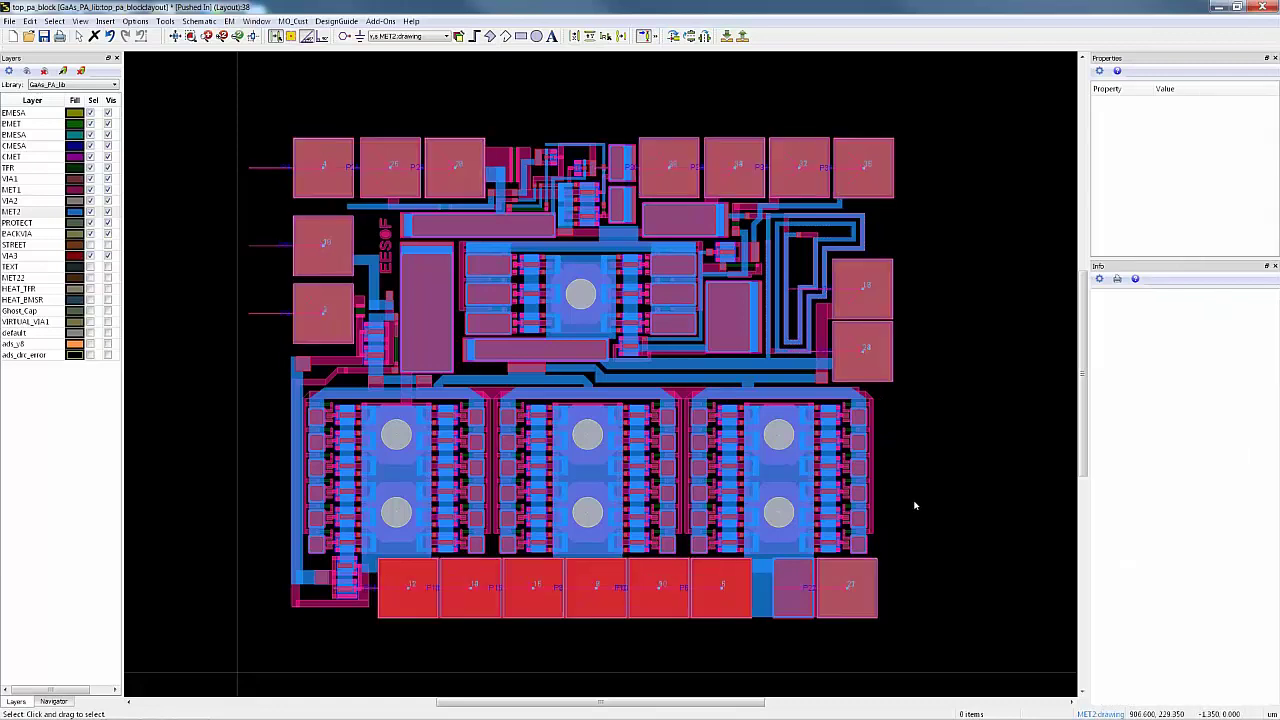
- Undo the pin creation so the 36 pads are plain again, and deselect
key("ctrl+z")
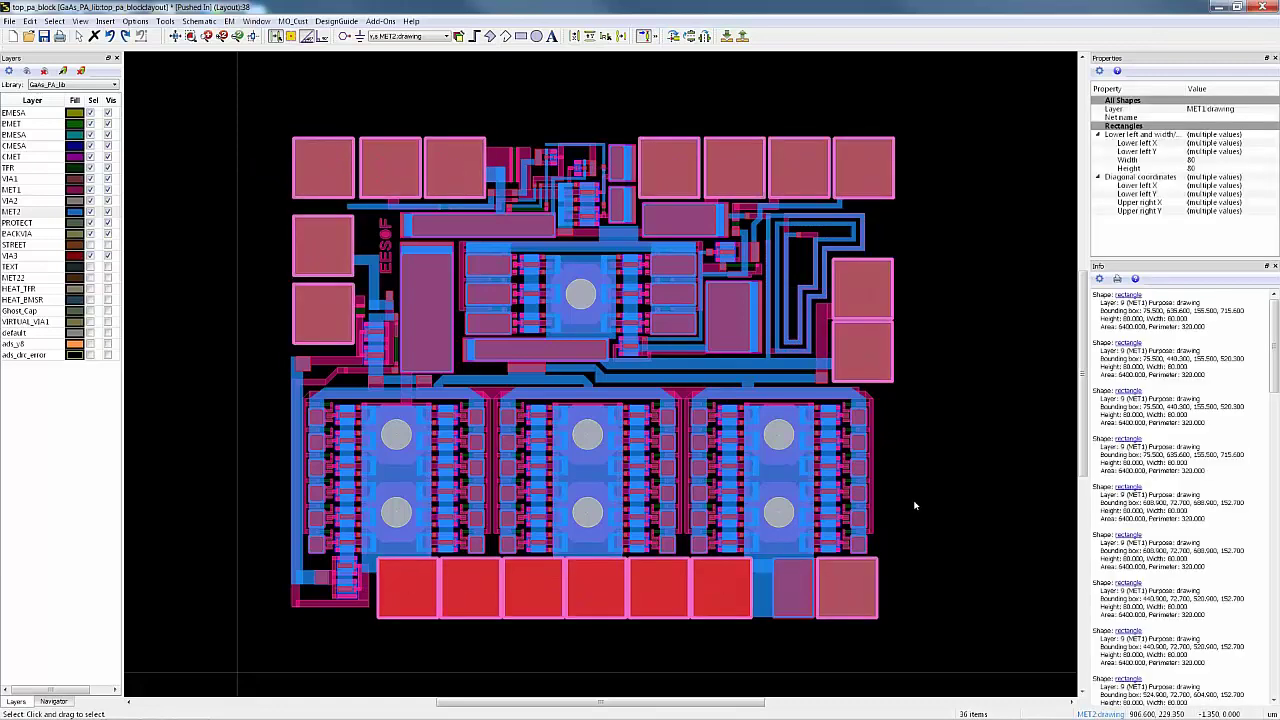
left_click(208, 429)
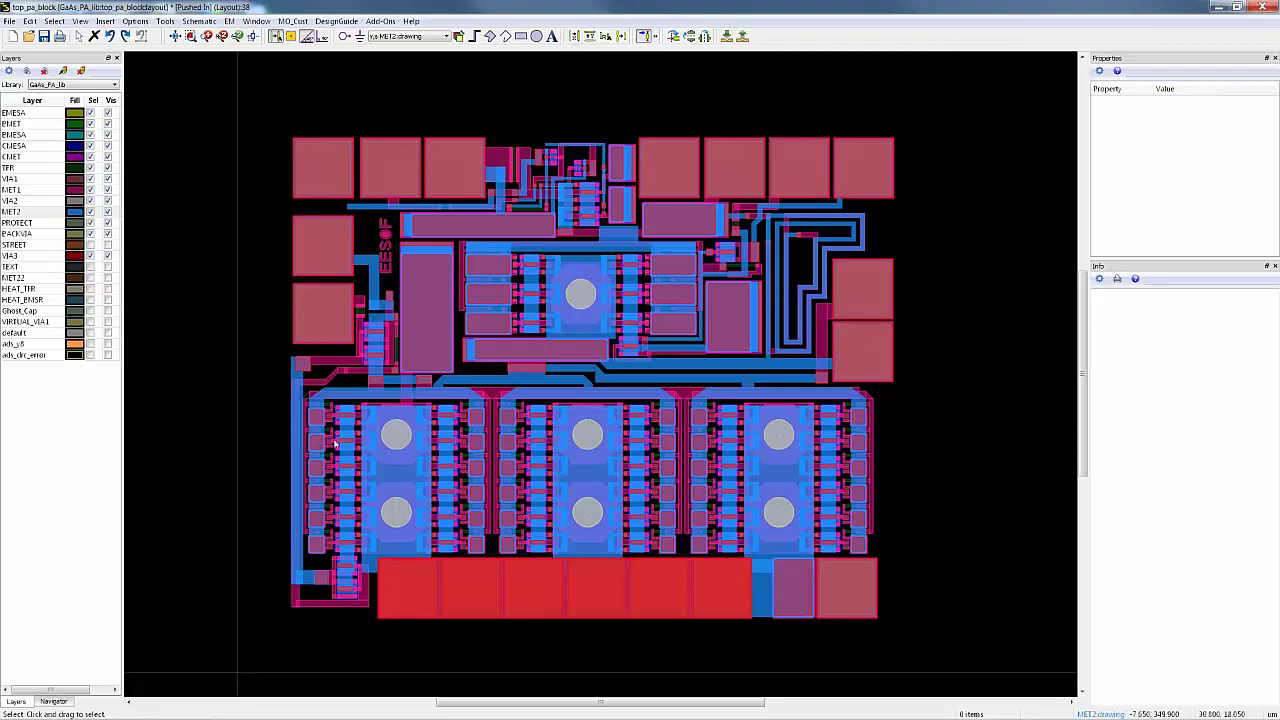
scroll(590, 370, "up", 5)
- In the rotated 3-D transistor close-up, set the MET2 layer's Shape Display to Outlined
scroll(590, 370, "up", 1)
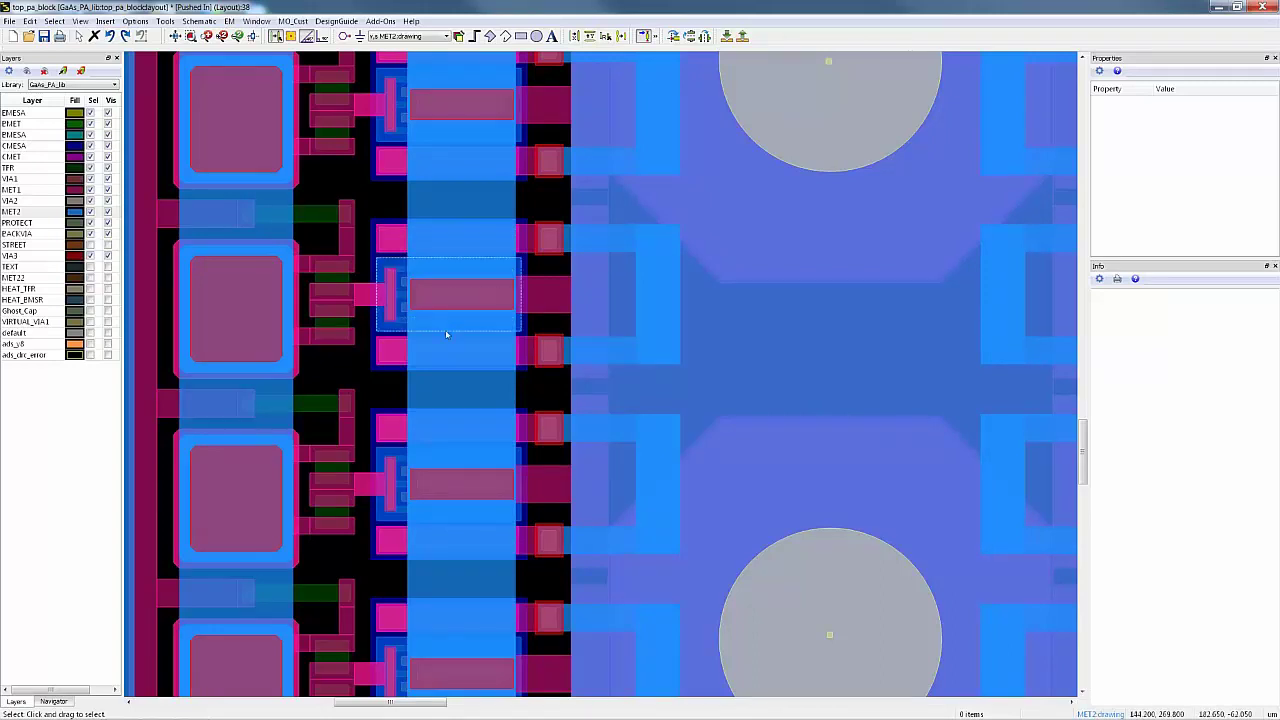
scroll(428, 350, "down", 1)
scroll(517, 363, "down", 2)
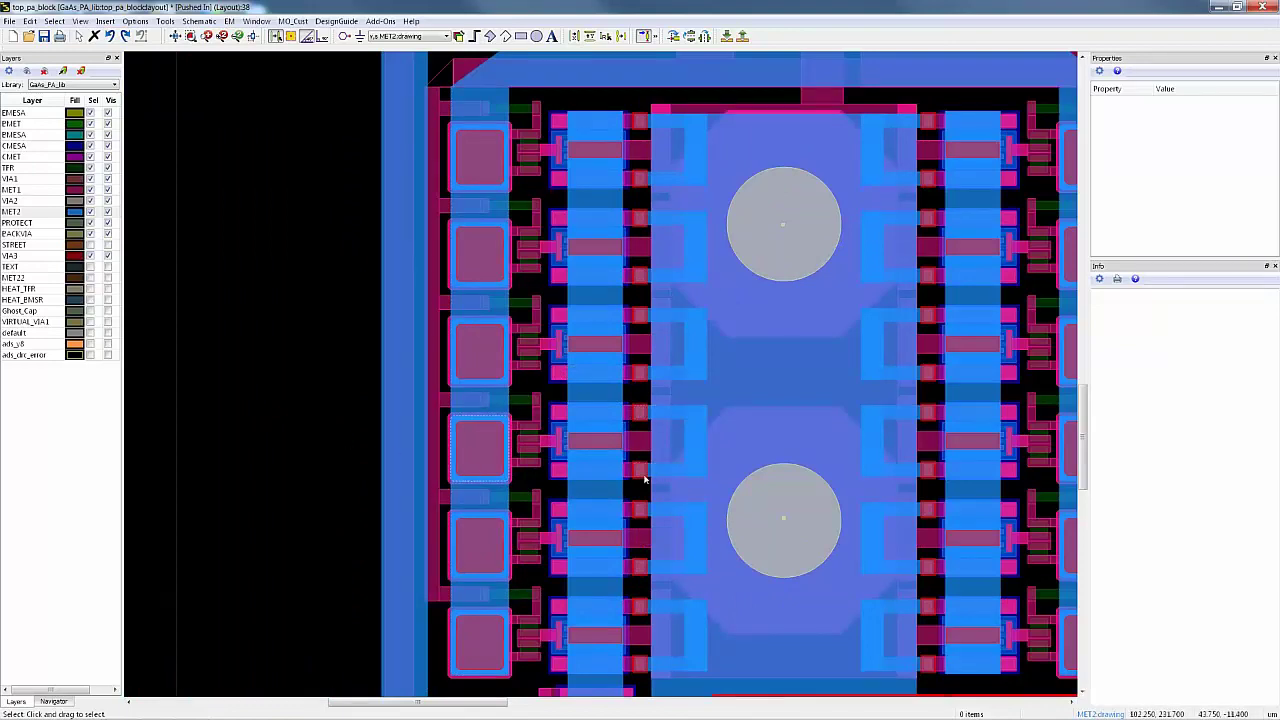
scroll(633, 385, "up", 1)
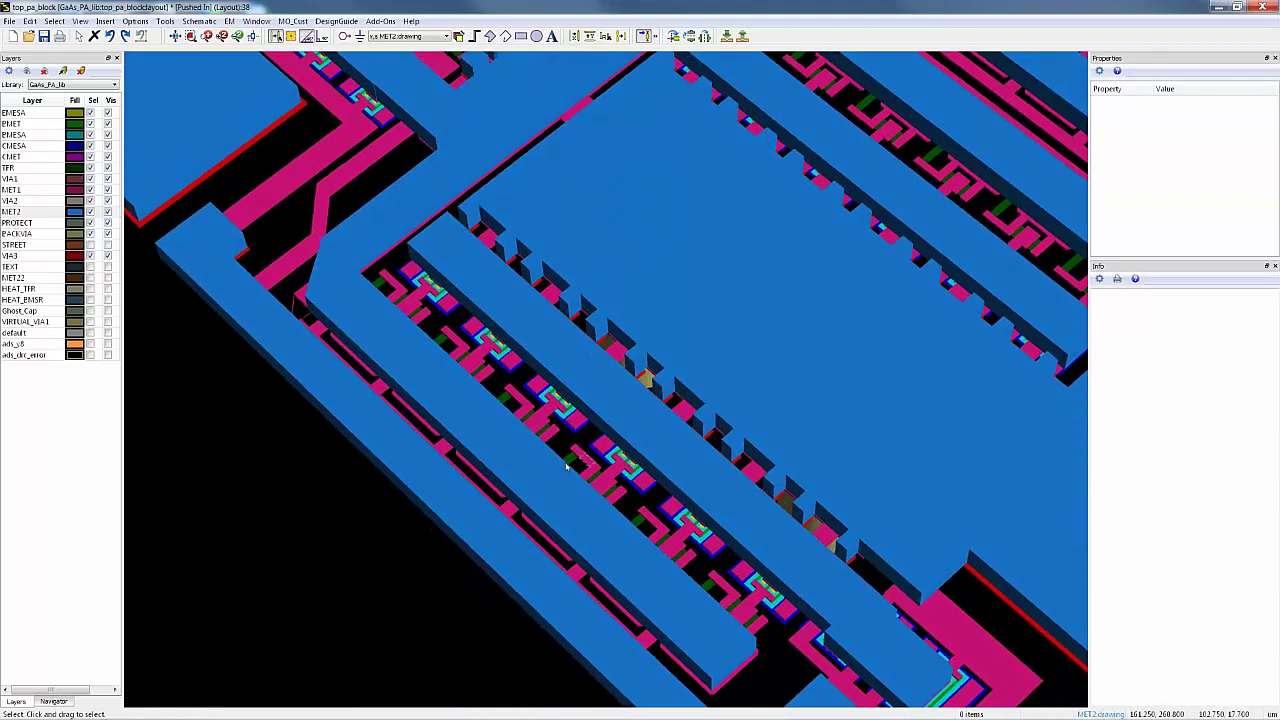
left_click_drag(426, 540, 338, 502)
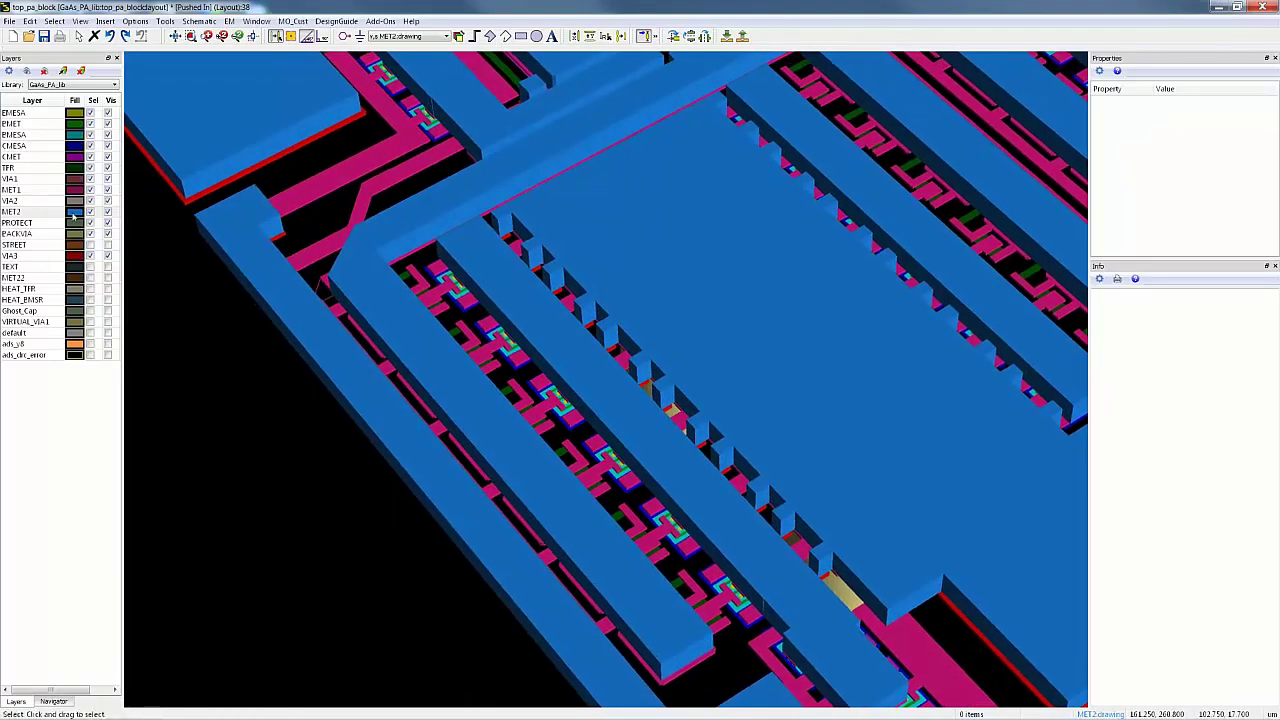
left_click(74, 213)
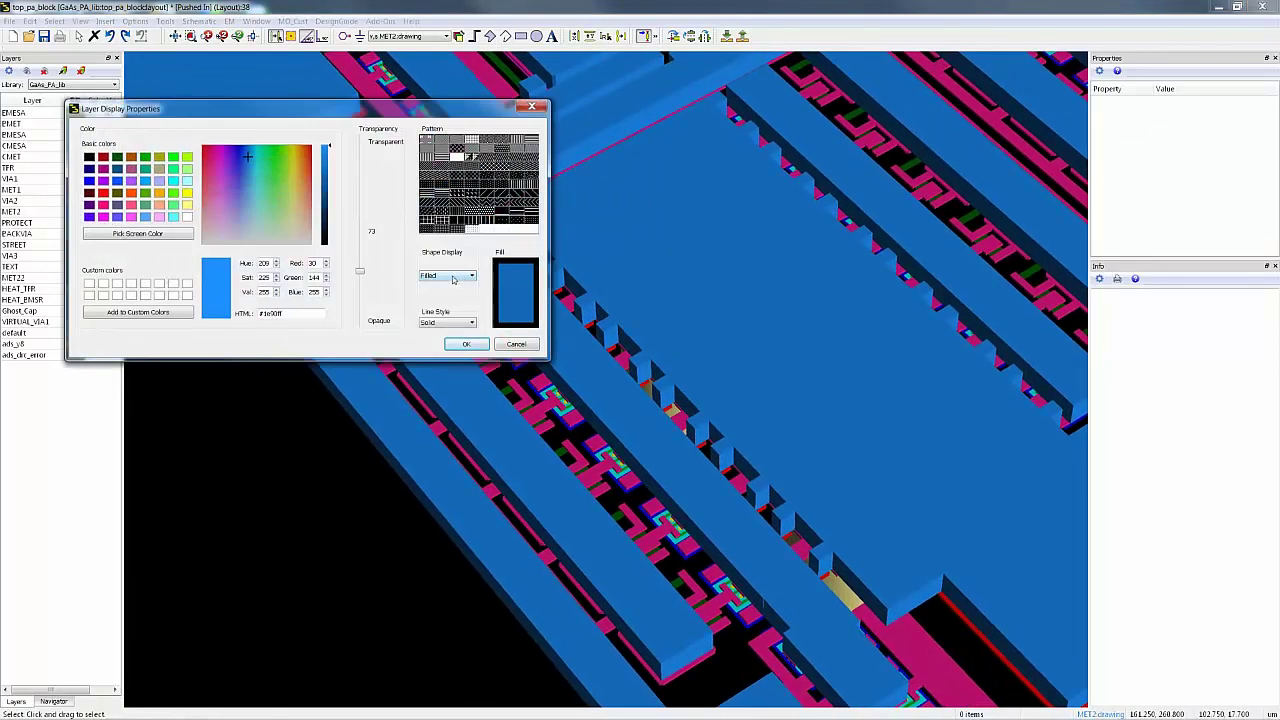
left_click(446, 279)
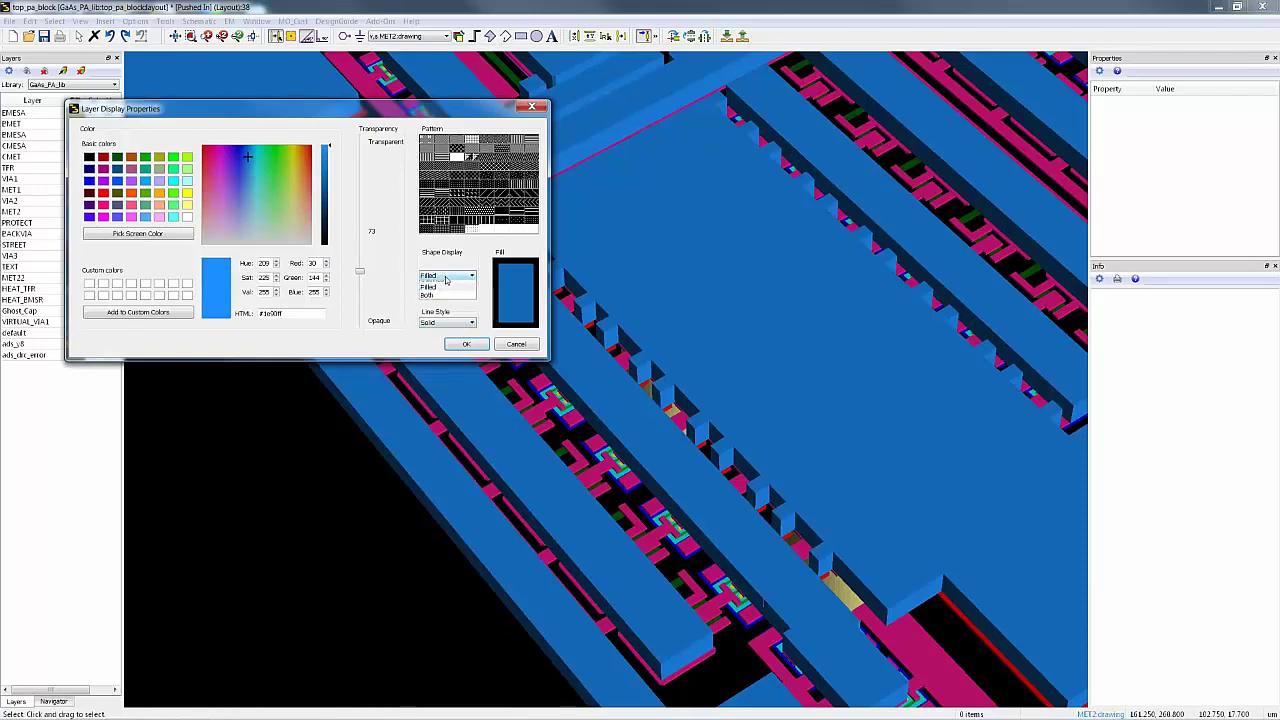
left_click(432, 285)
left_click(466, 344)
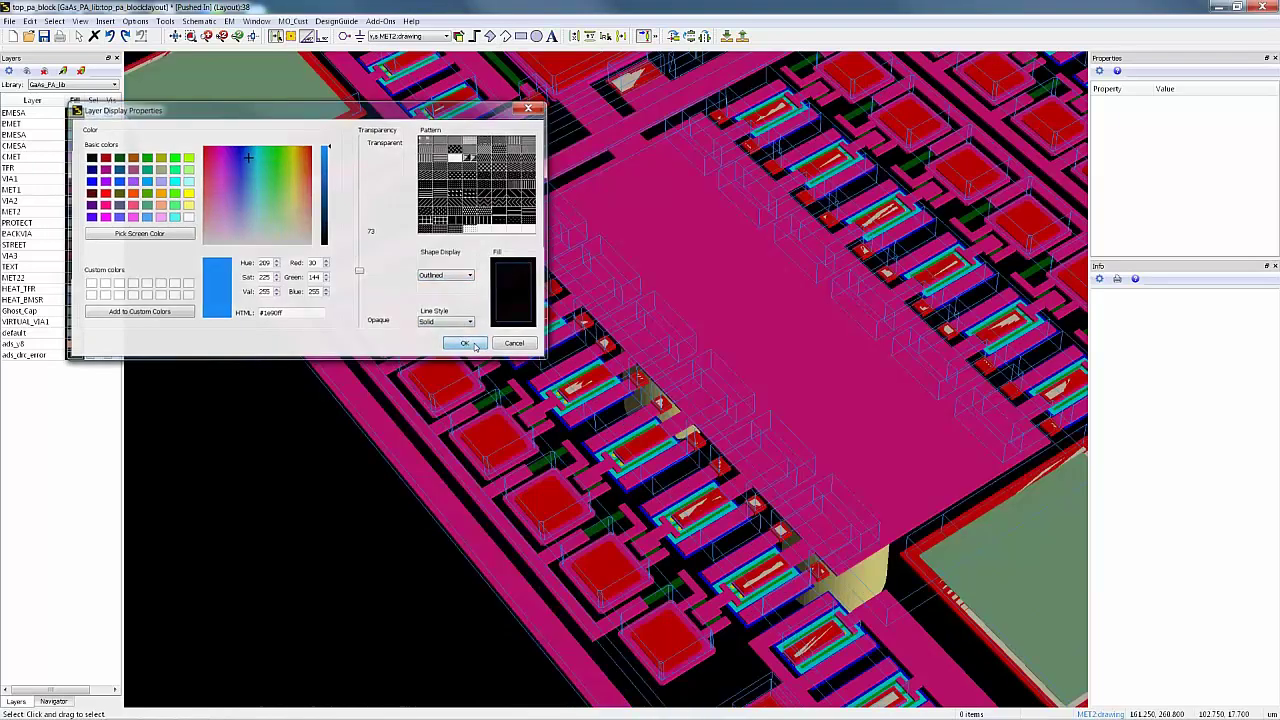
scroll(600, 490, "up", 5)
- Select the transistor's MET1 polygons, MESA rectangle, VIA3 rectangles and long MET1 bars
left_click(458, 318)
left_click(534, 322, "shift")
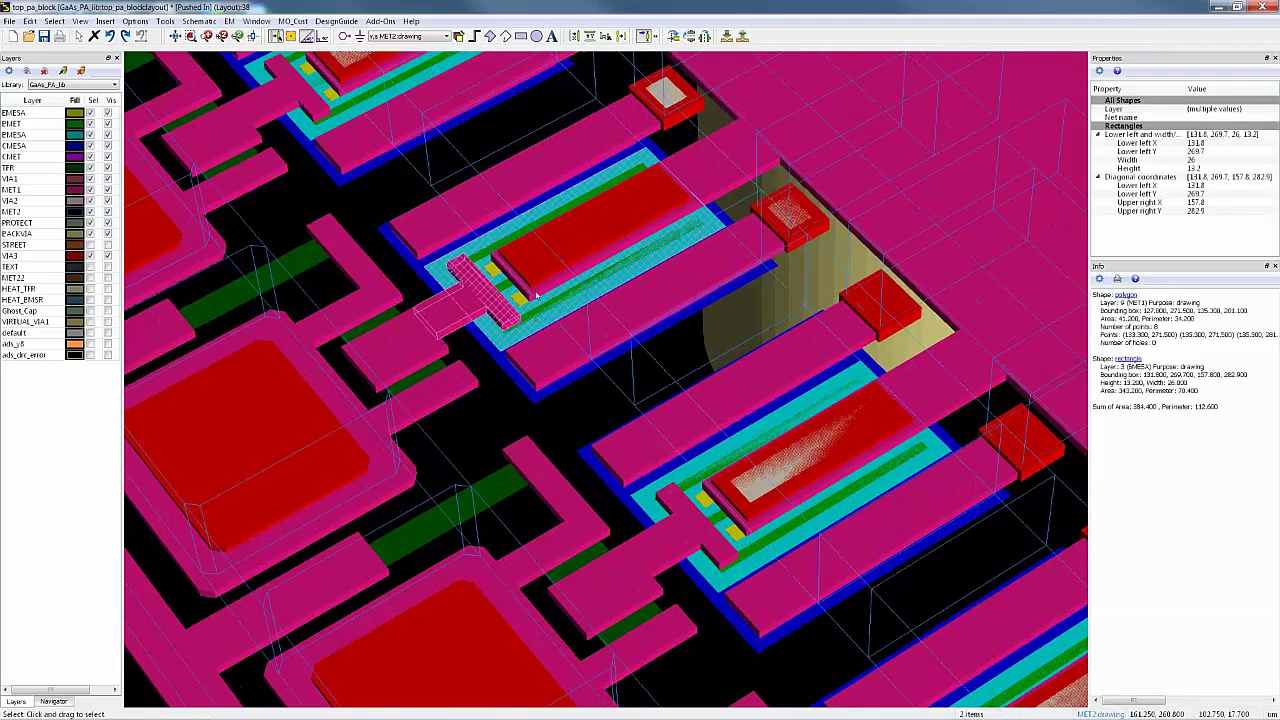
left_click(536, 306, "shift")
left_click(712, 208, "shift")
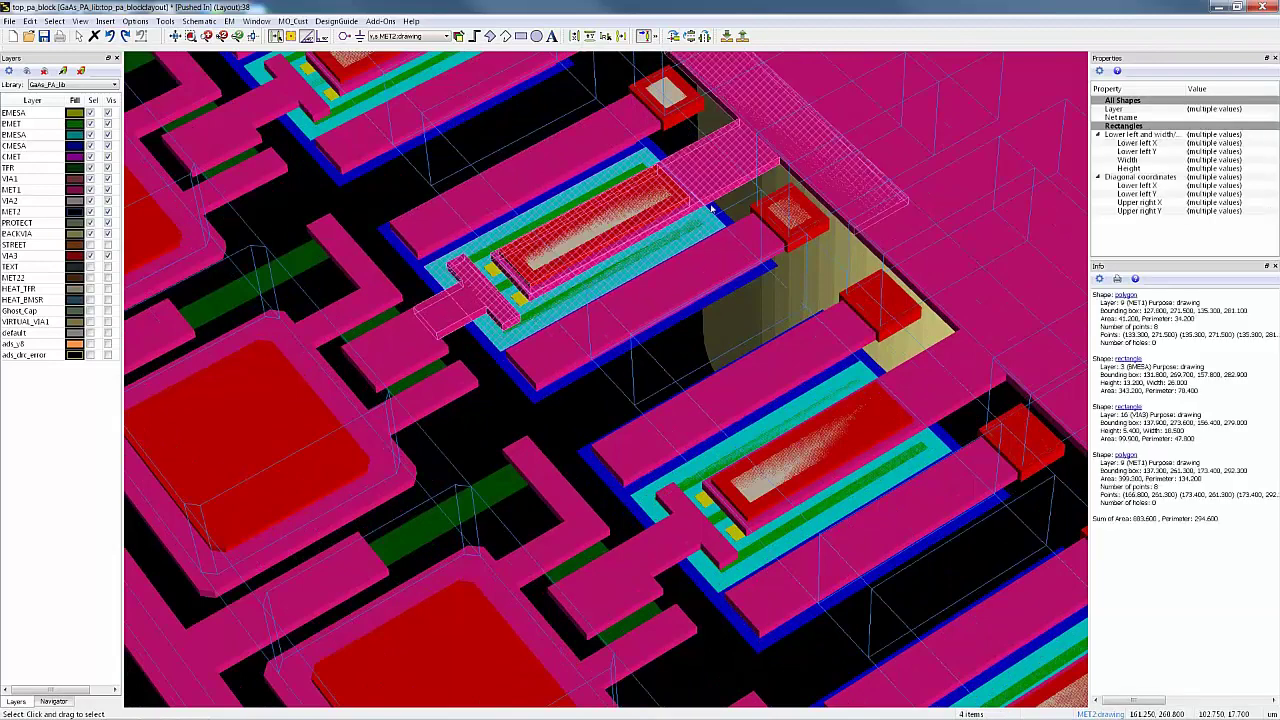
left_click(746, 266, "shift")
left_click(524, 188, "shift")
left_click(666, 96, "shift")
left_click(790, 214, "shift")
- Add the shapes left of the transistor, pink bars, connector stub and blue base layer, totalling 16
left_click(420, 342, "shift")
left_click(388, 334, "shift")
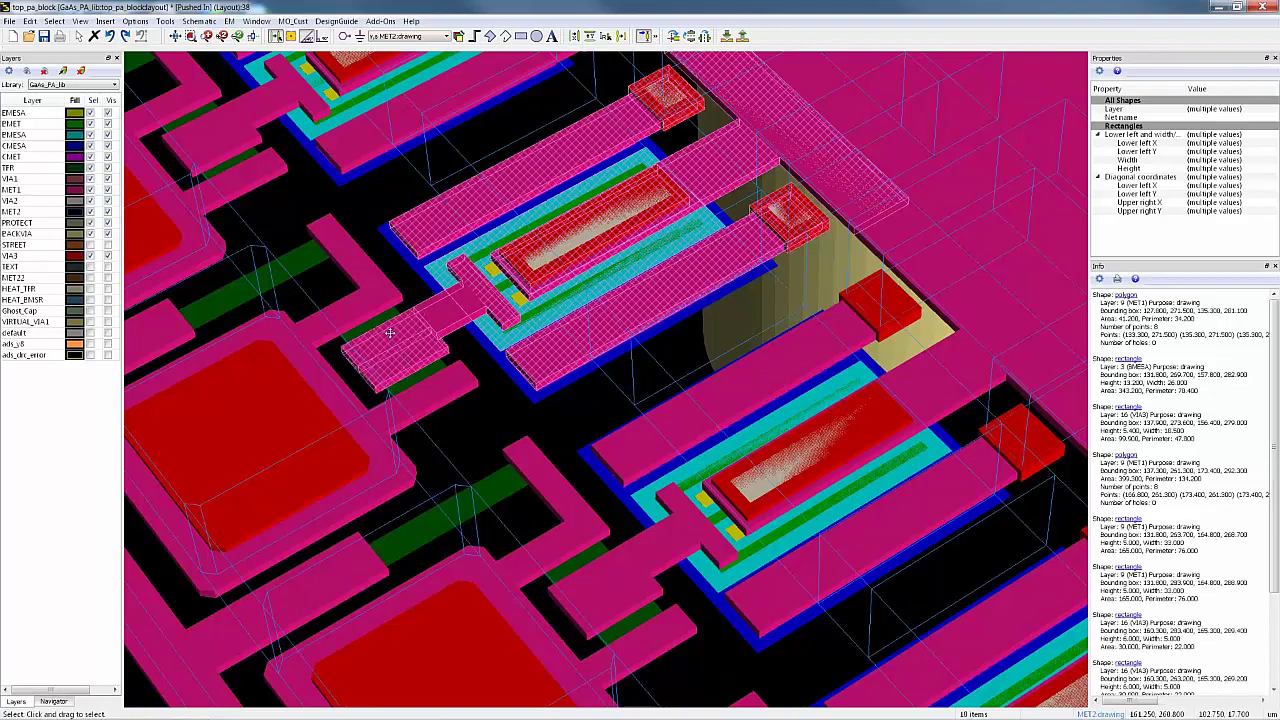
left_click(367, 292, "shift")
left_click(362, 254, "shift")
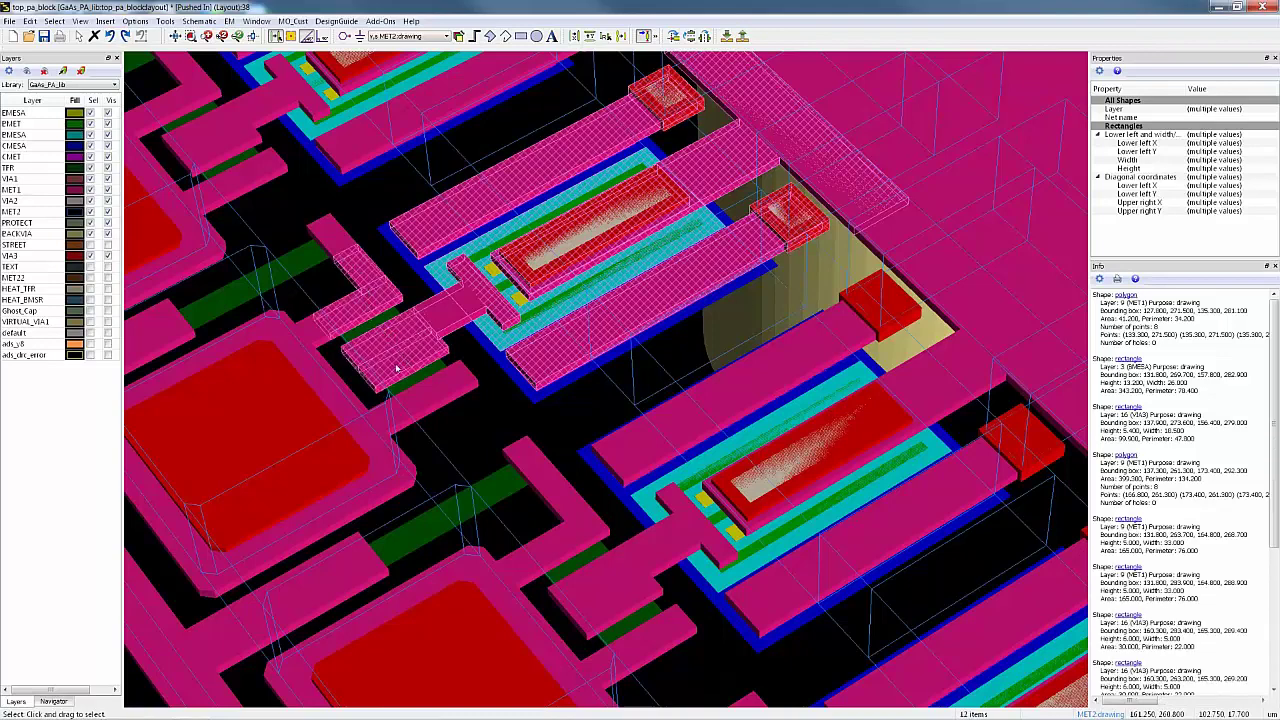
left_click(341, 245, "shift")
left_click(441, 392, "shift")
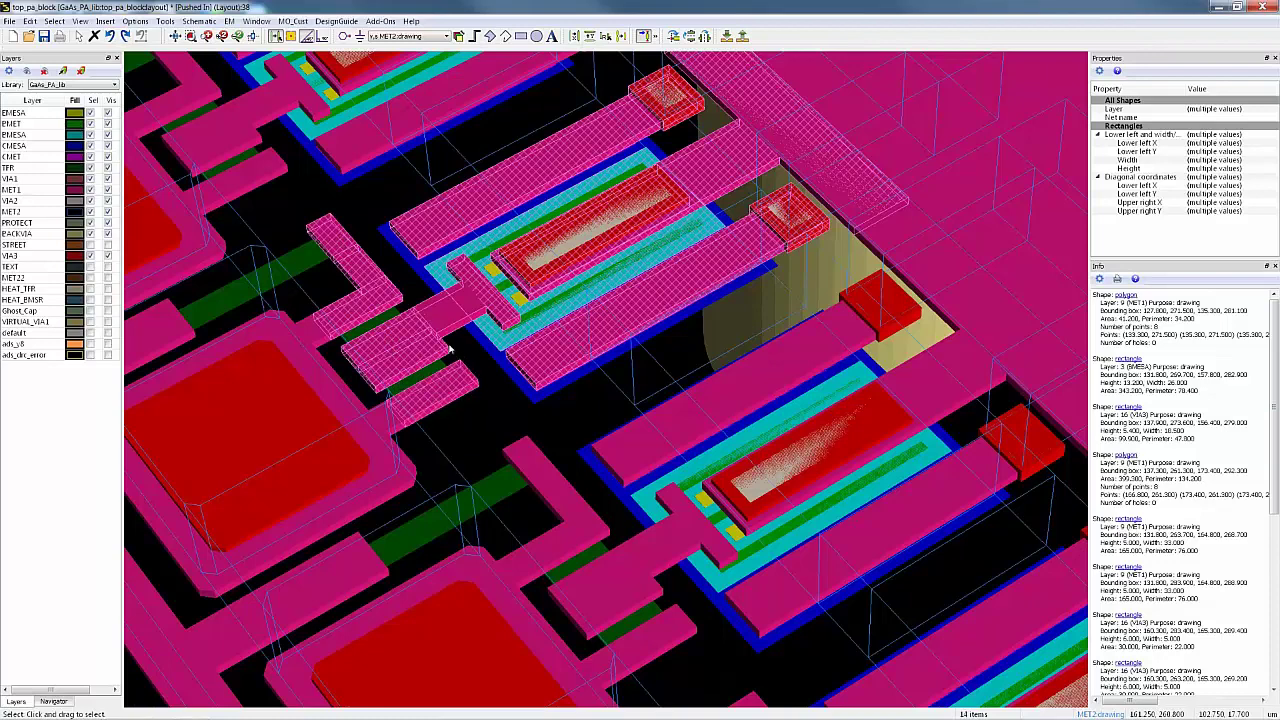
left_click(449, 332, "shift")
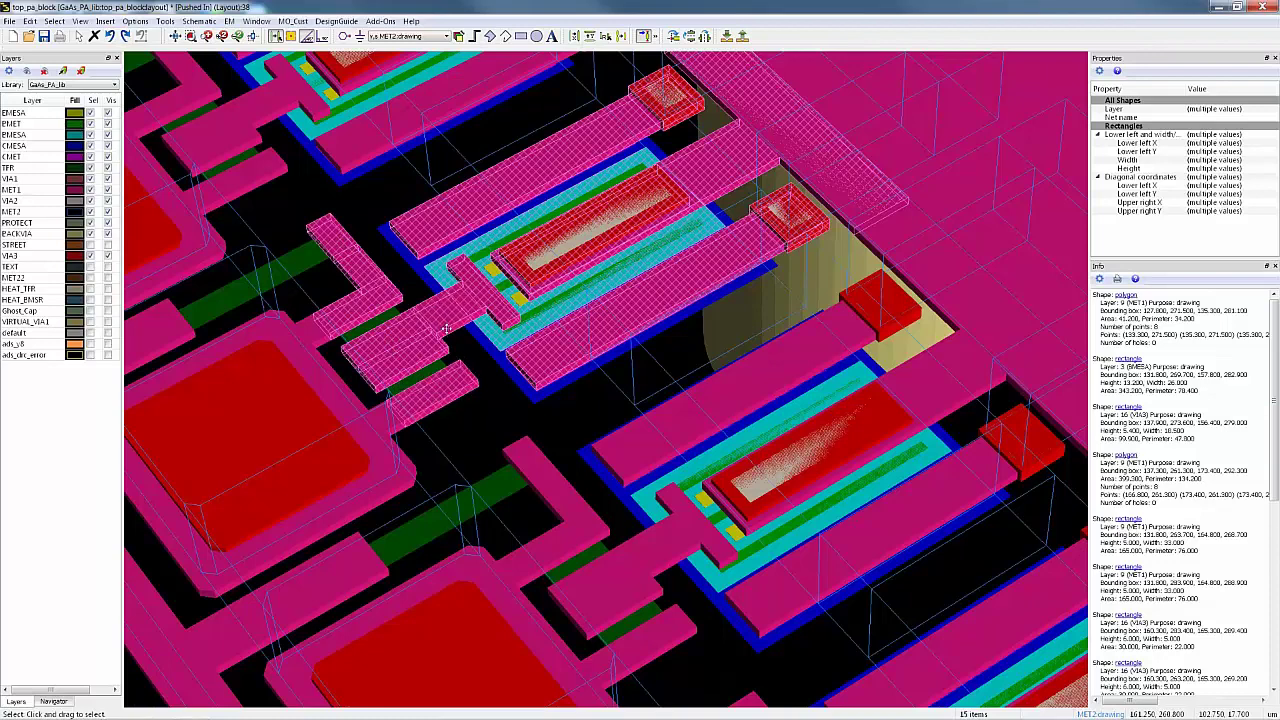
left_click(532, 400, "shift")
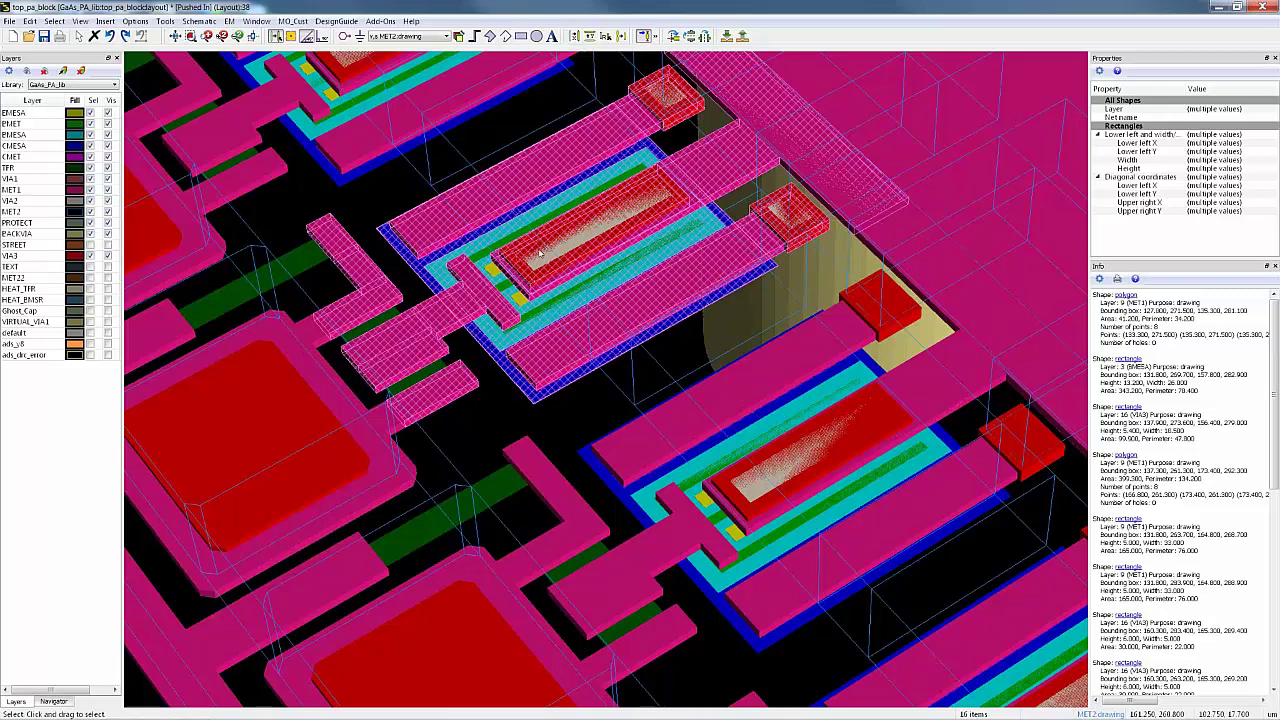
right_click(483, 293)
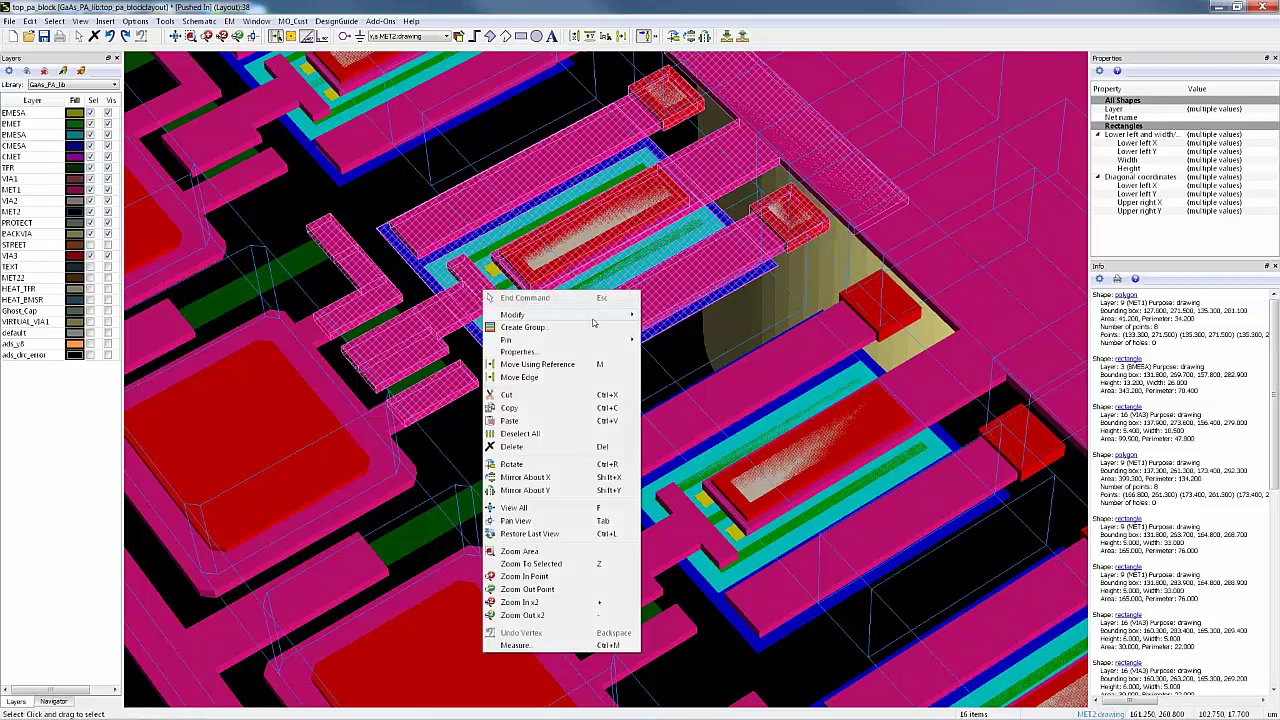
- Create a group named MyEM from the 16 selected transistor shapes
left_click(592, 330)
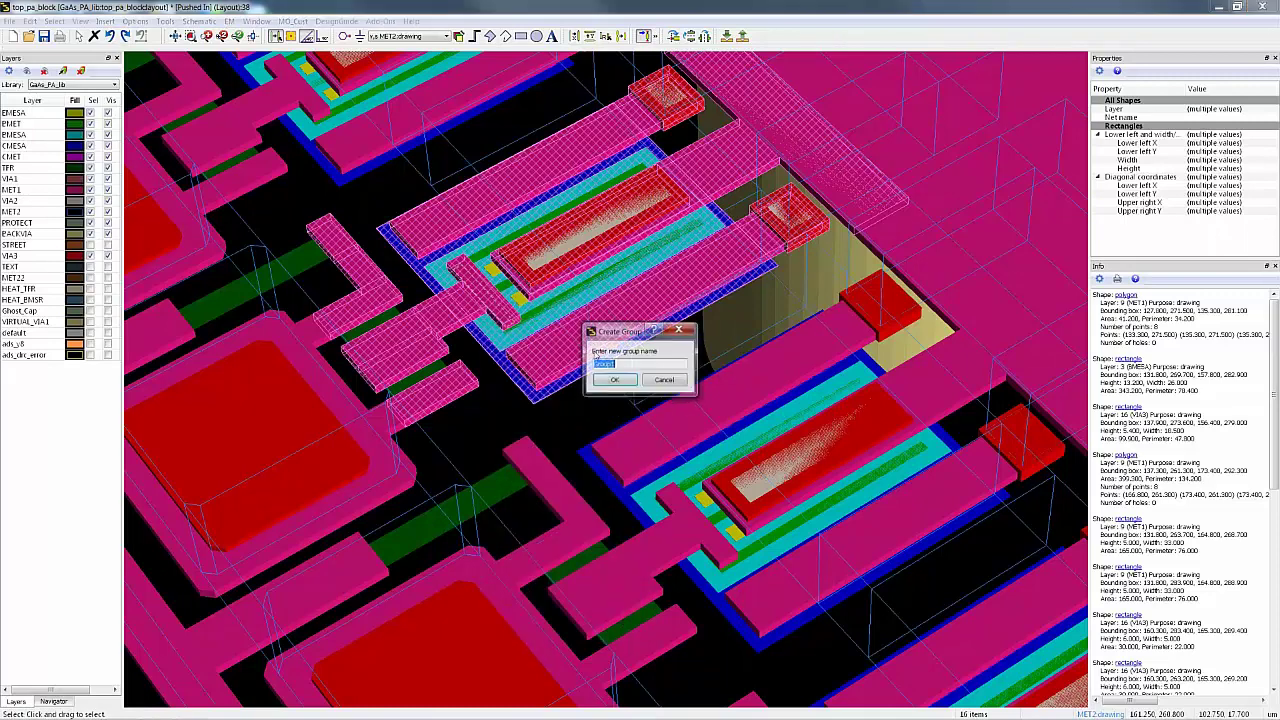
type("My")
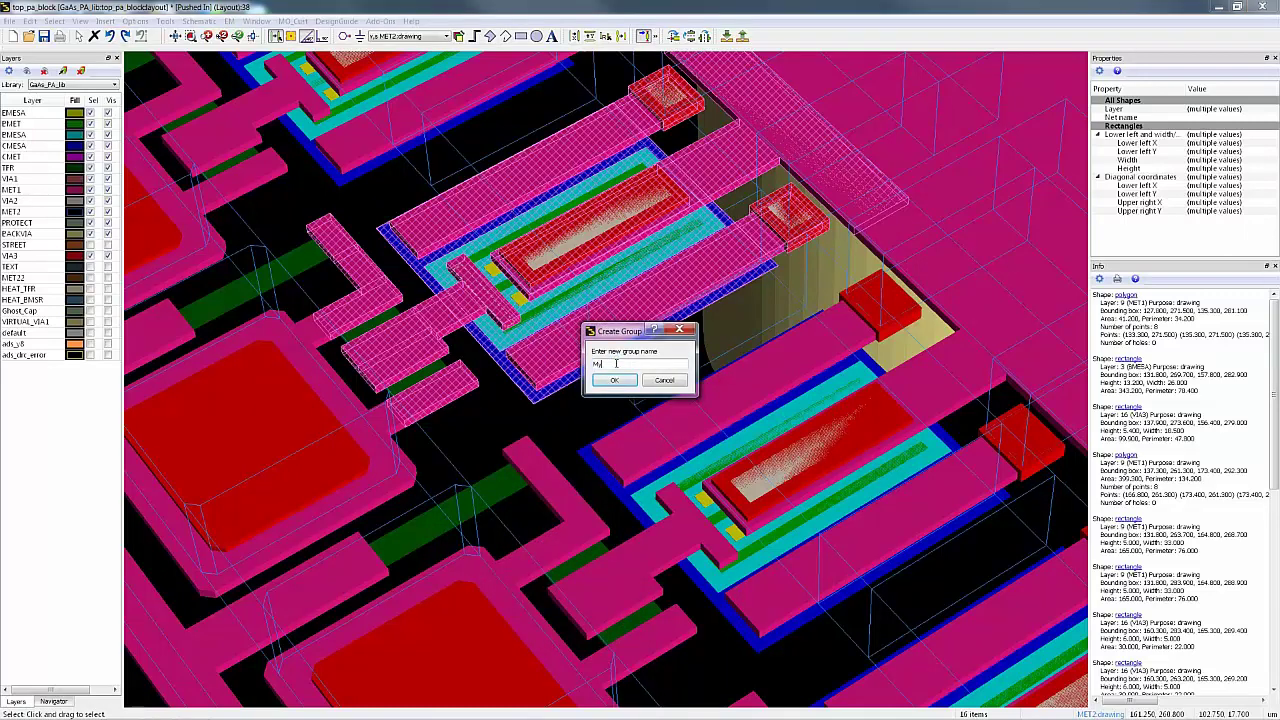
type("EM")
key("Return")
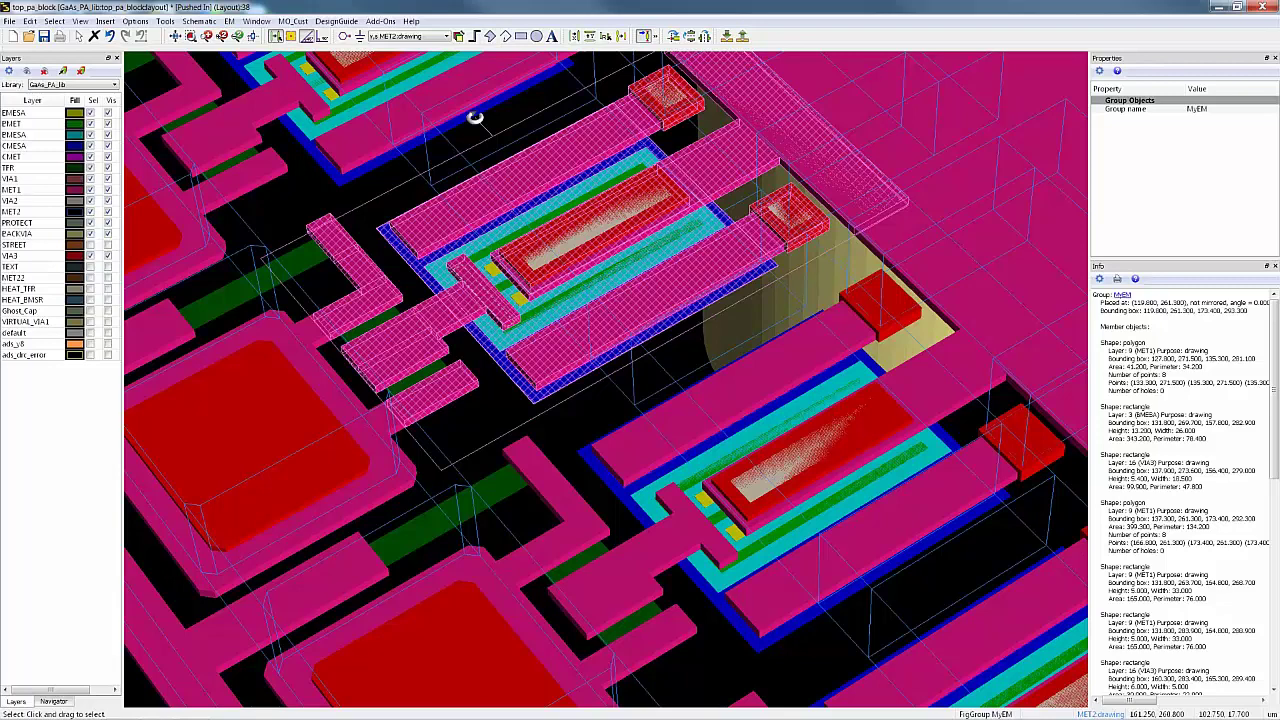
- Regroup the small 2.7 × 5 MET1 rectangle into the MyEM group
scroll(477, 114, "down", 2)
scroll(495, 170, "up", 1)
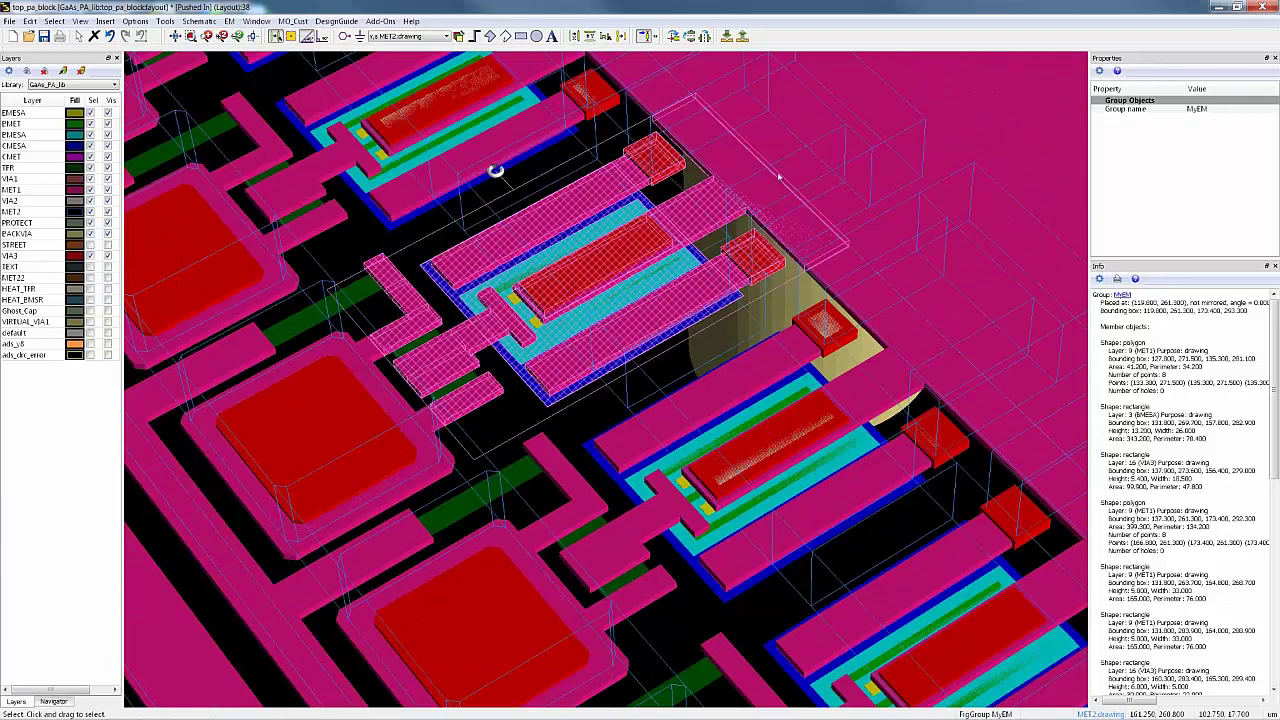
left_click(553, 458)
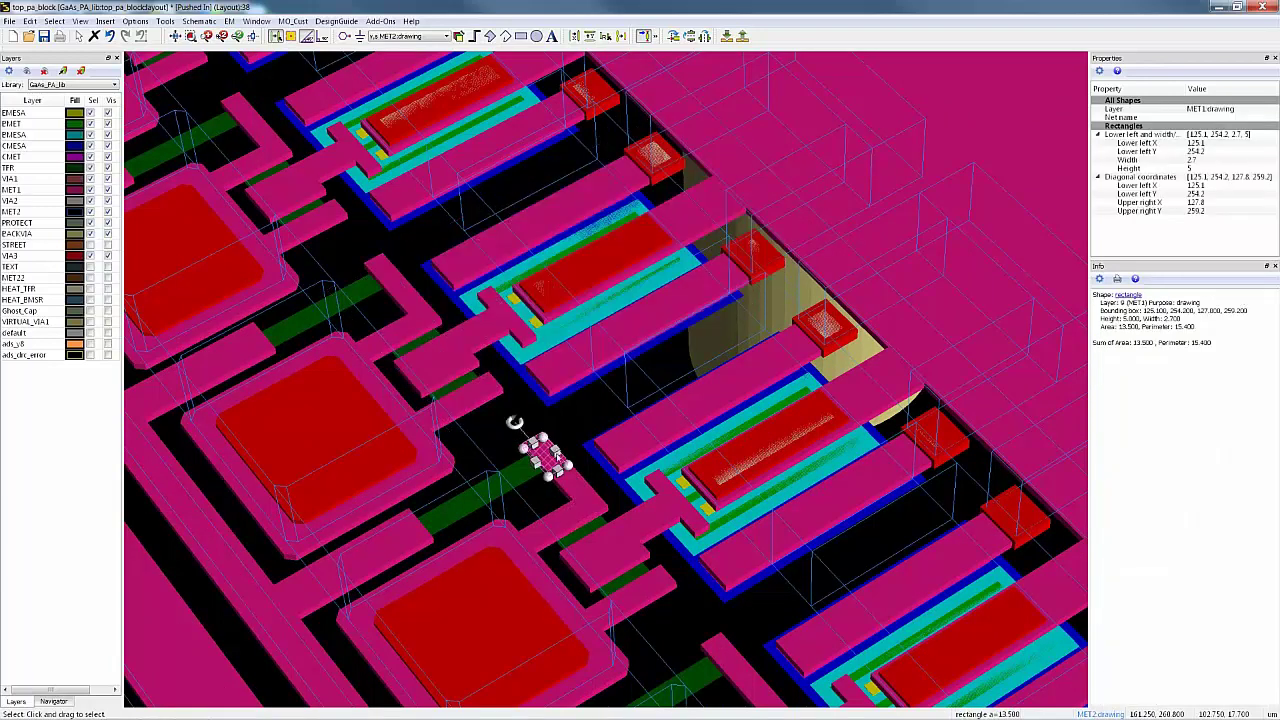
left_click(566, 389)
right_click(567, 396)
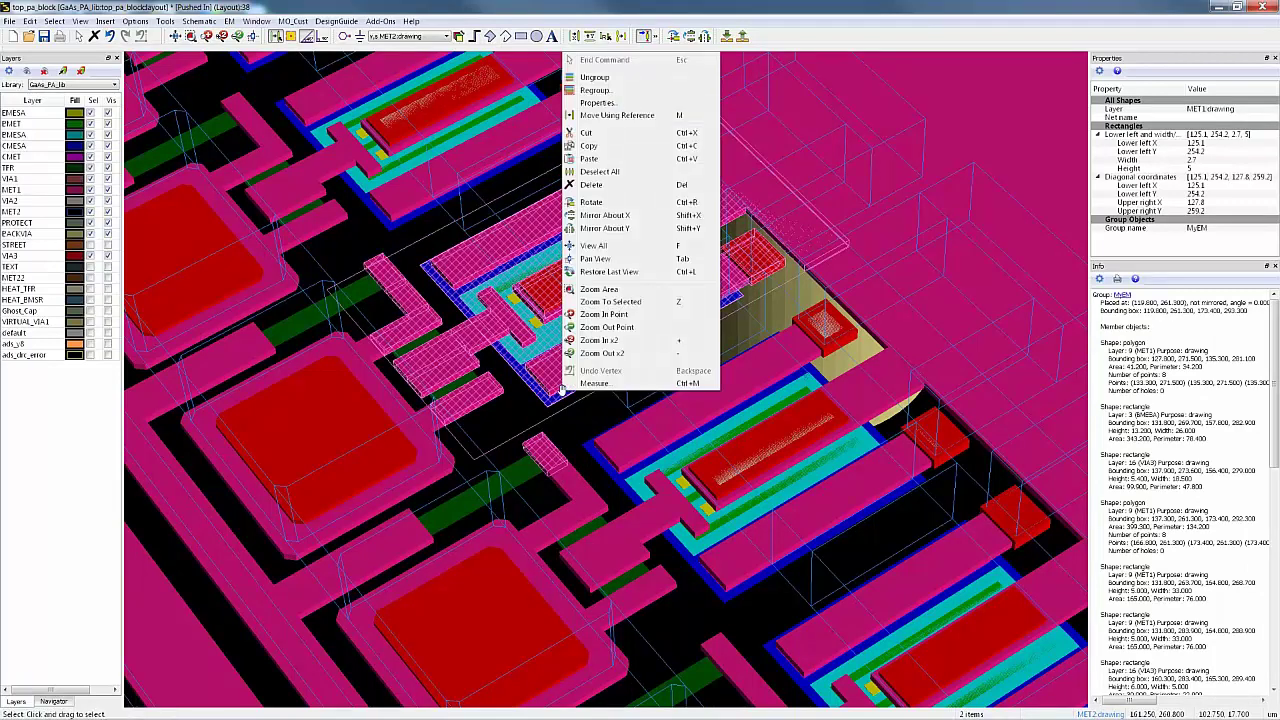
left_click(627, 92)
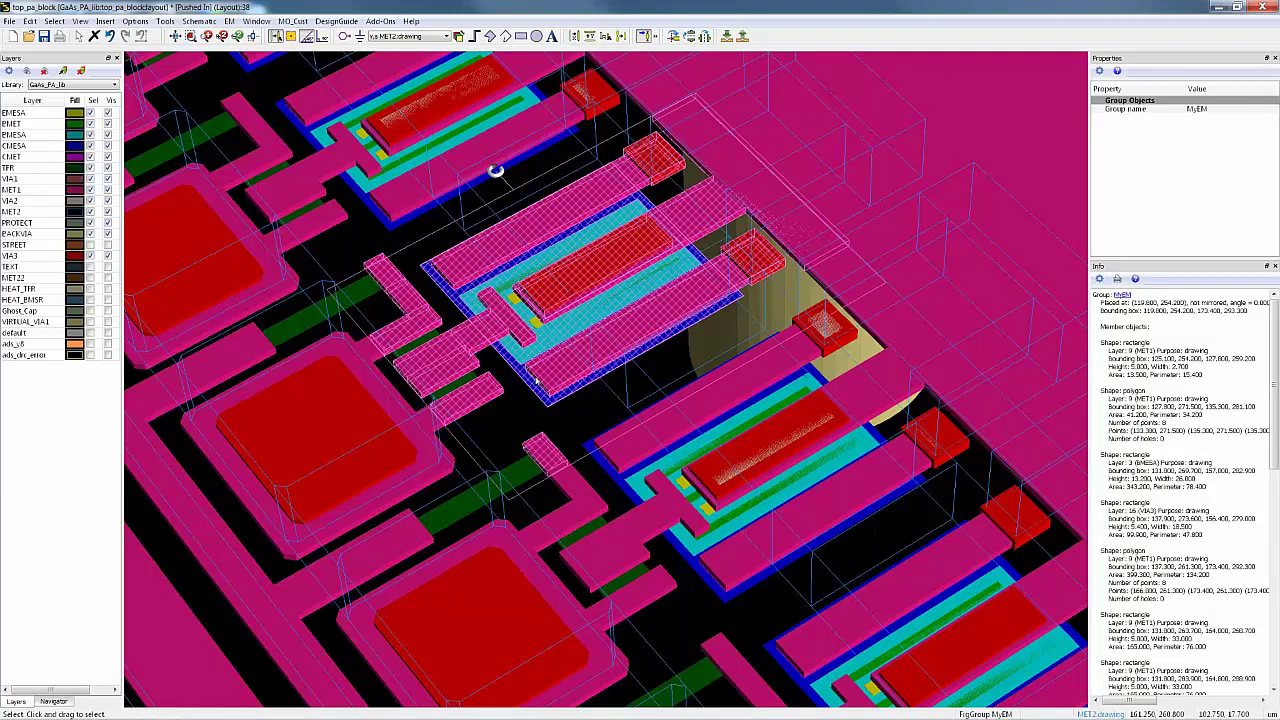
- Zoom out of the 3-D view of the MyEM region and bring up the EM menu
scroll(536, 381, "down", 1)
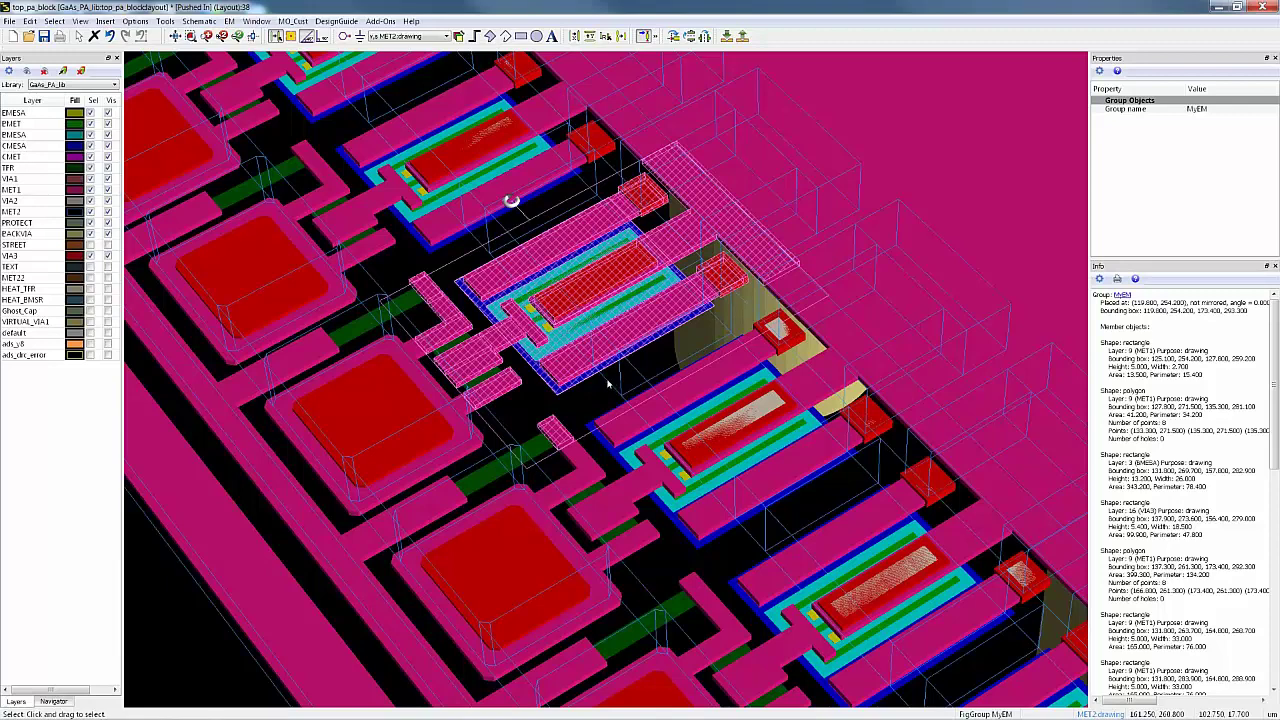
scroll(612, 388, "down", 1)
left_click(230, 21)
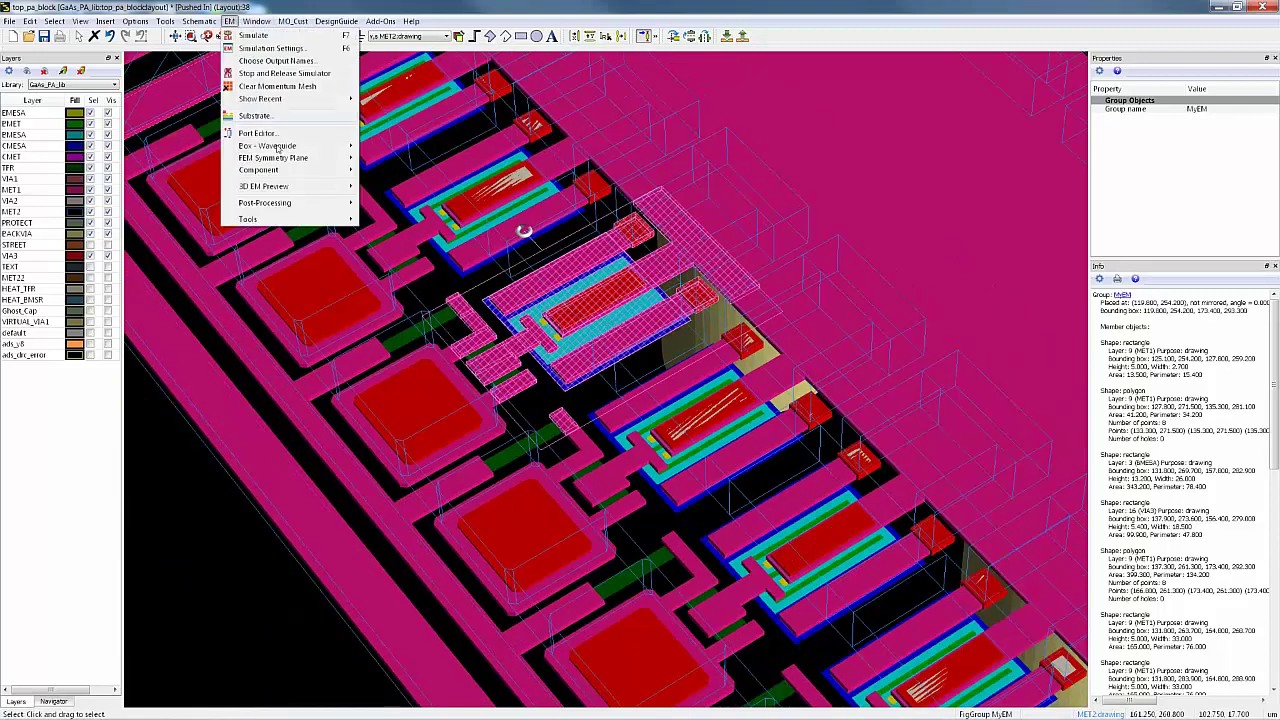
- Cookie-cut the MyEM region with a Bounding Box boundary into a new cell_2 layout
mouse_move(338, 219)
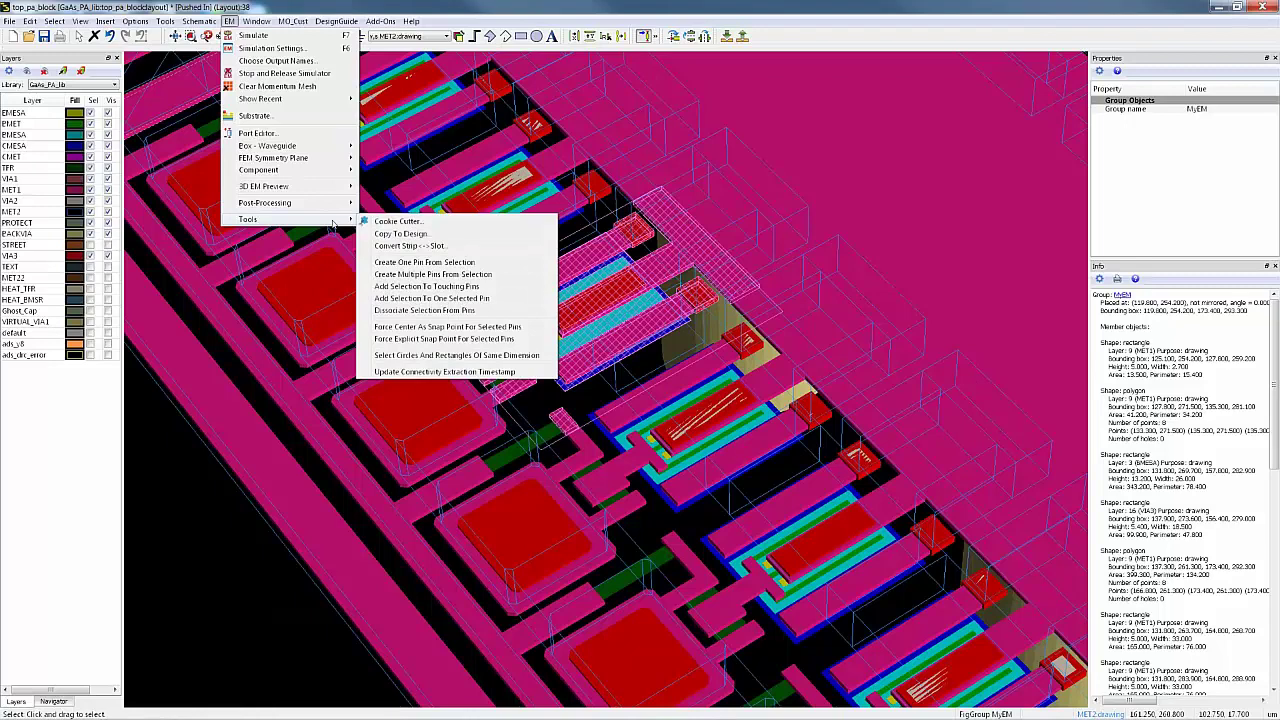
left_click(440, 225)
left_click_drag(590, 232, 213, 216)
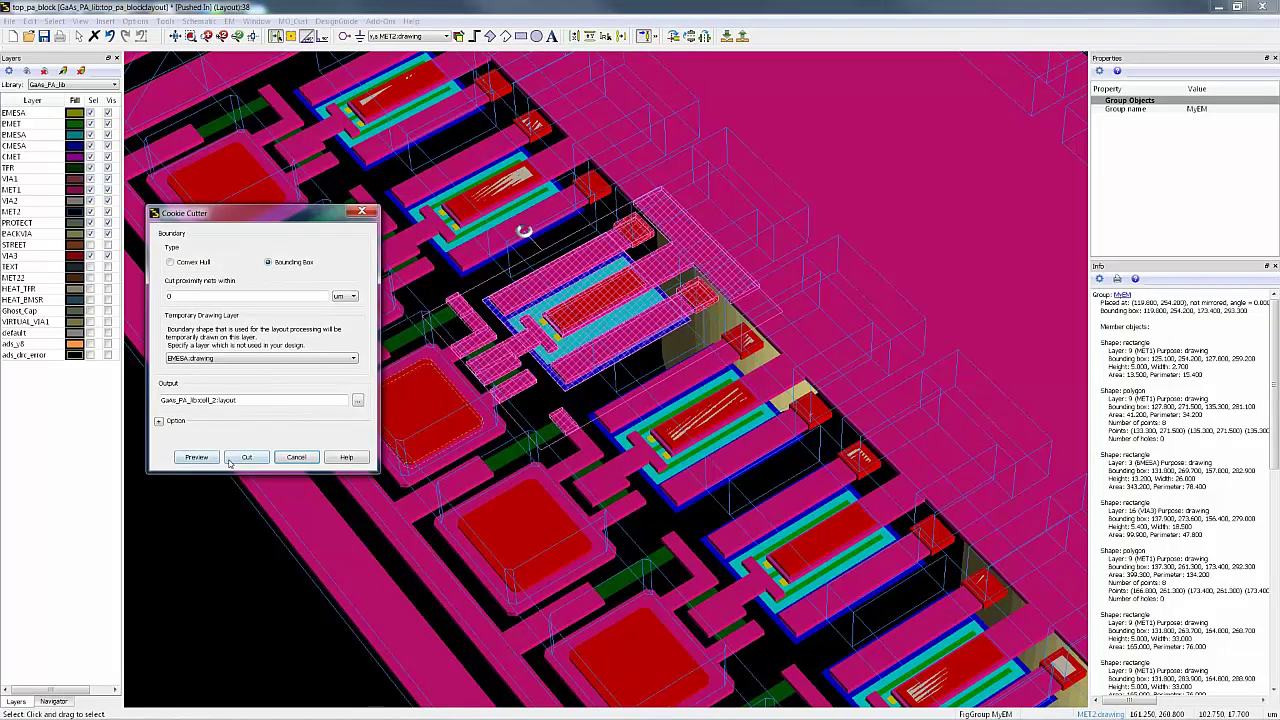
left_click(197, 460)
left_click(266, 459)
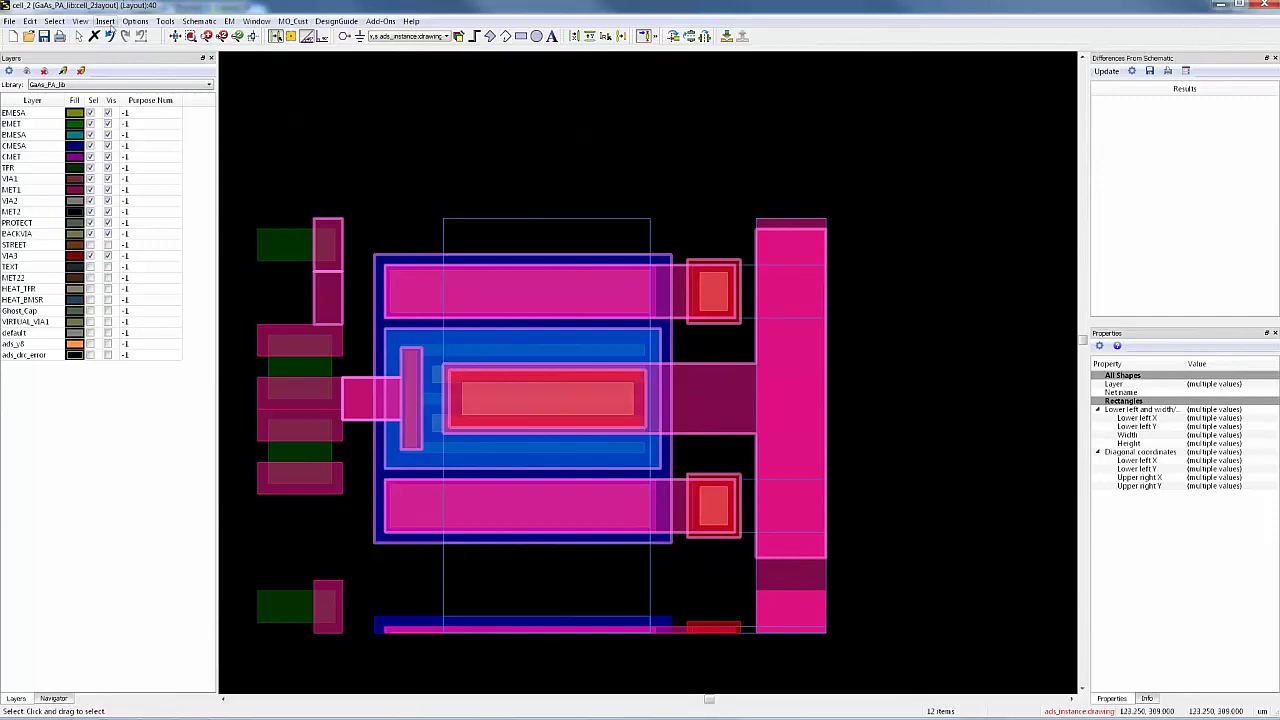
- Start inserting a pin and set its shape to Edge
left_click(109, 22)
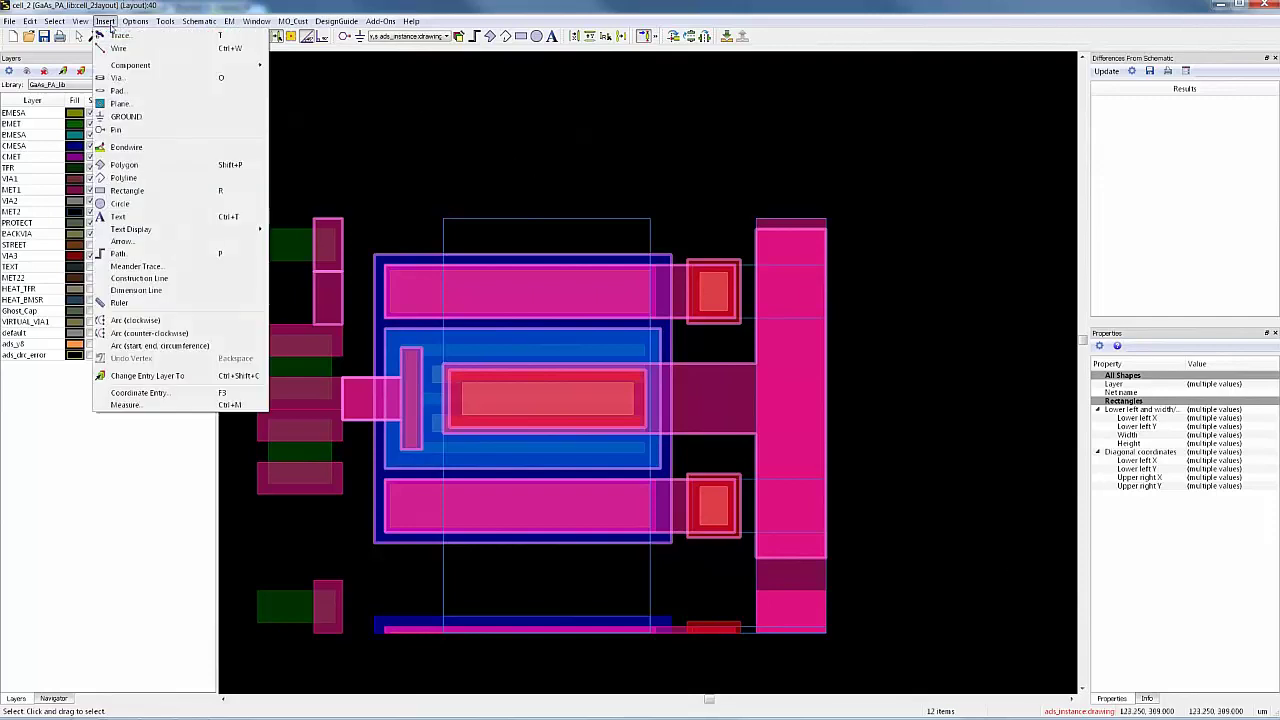
left_click(163, 129)
left_click_drag(432, 110, 506, 130)
left_click(514, 196)
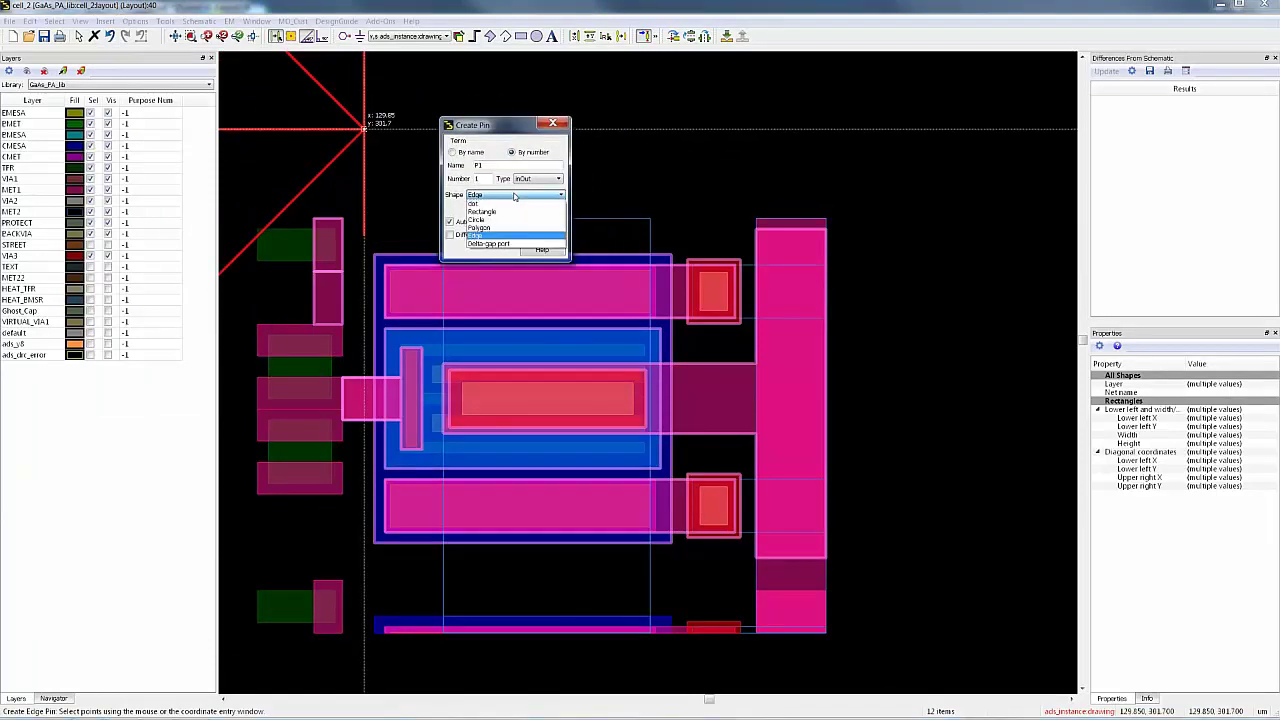
left_click(510, 208)
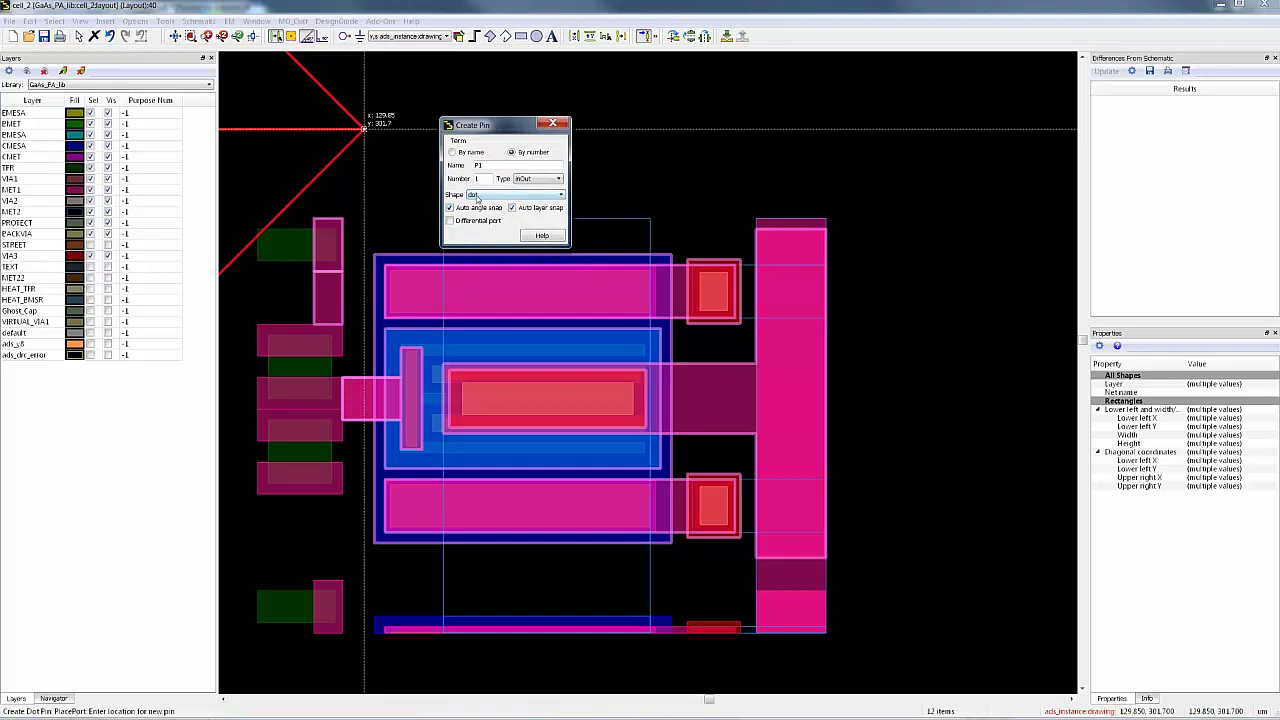
left_click(484, 196)
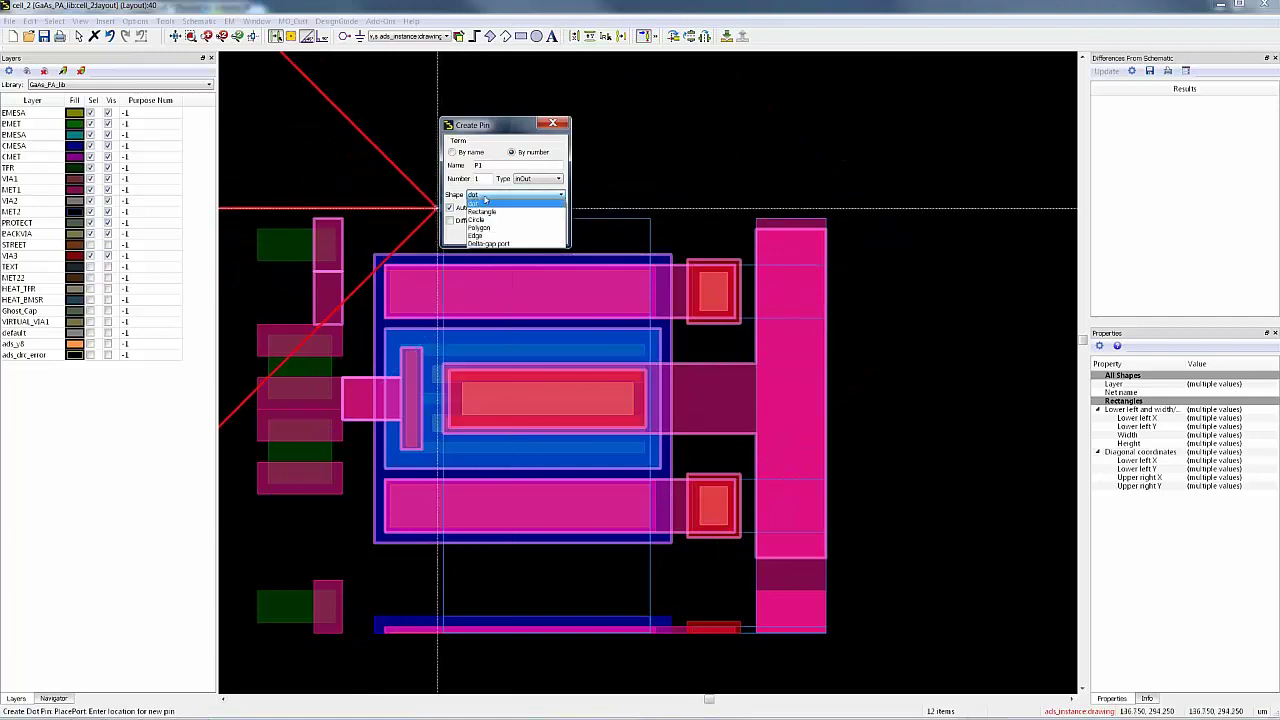
left_click(486, 235)
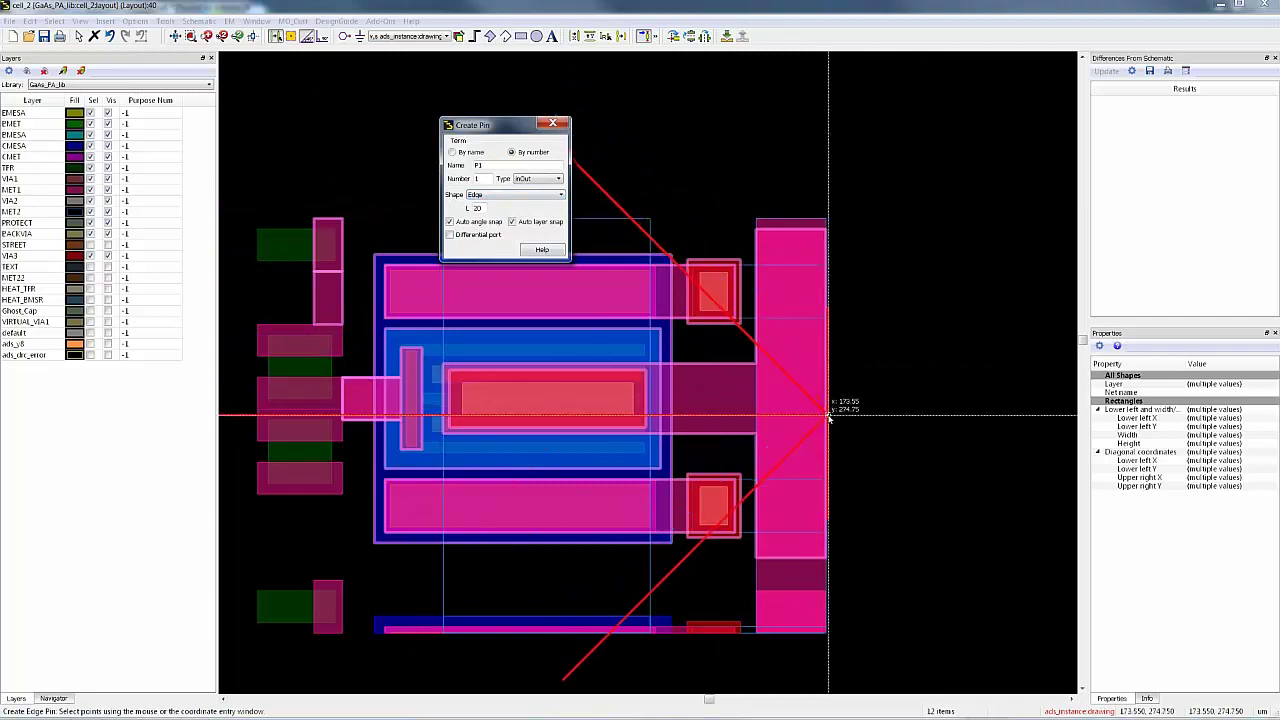
double_click(477, 208)
right_click(477, 209)
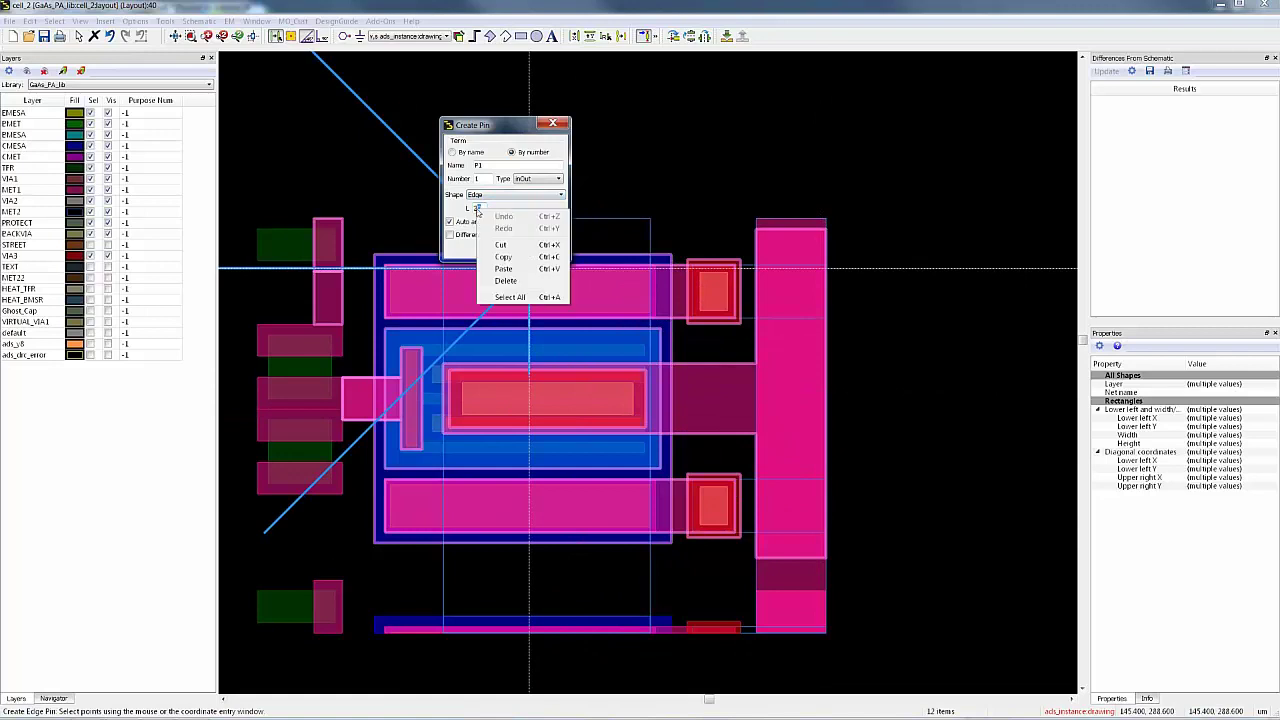
left_click(512, 195)
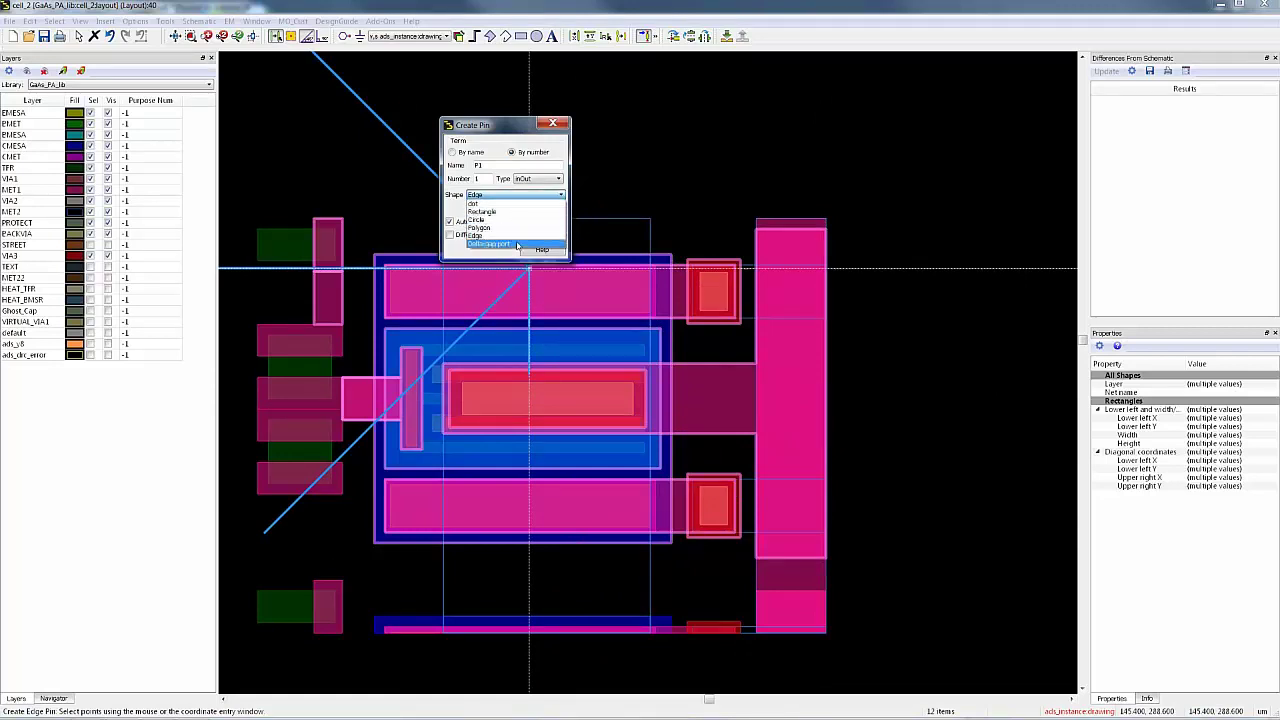
left_click(519, 235)
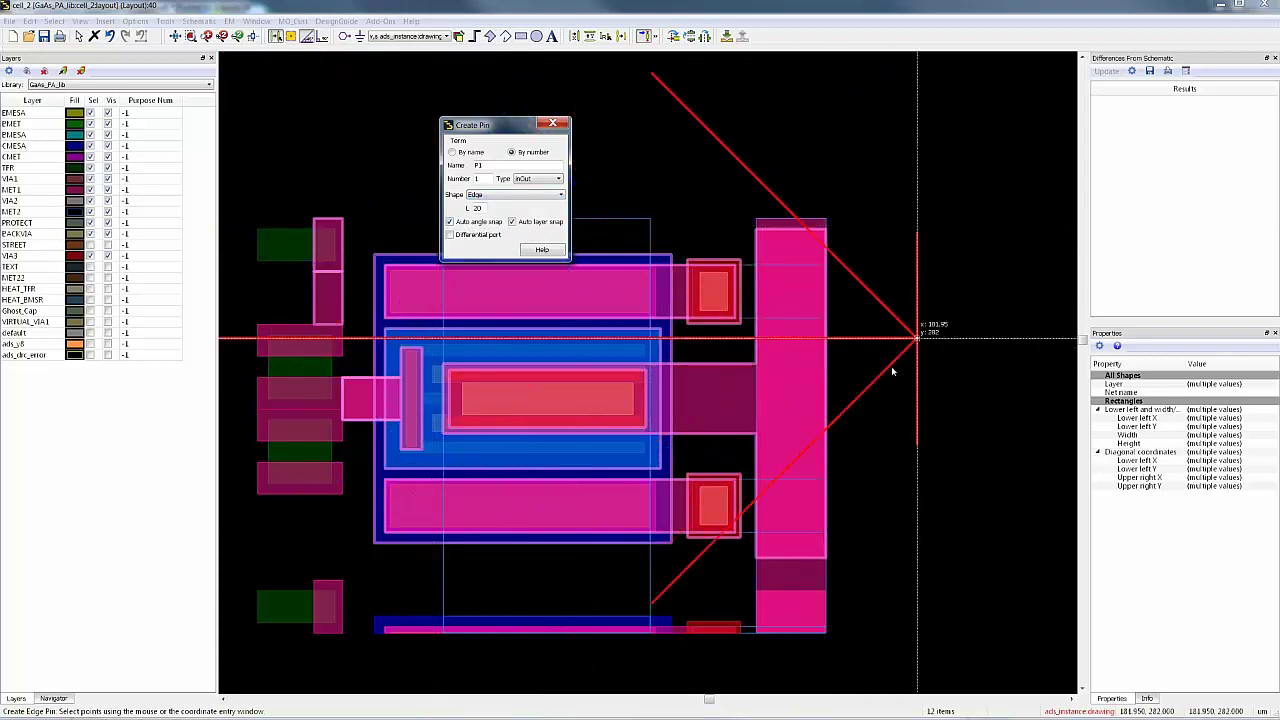
- Place edge pin P1 on the tall MET2 bar's right edge and fit the view
left_click(828, 421)
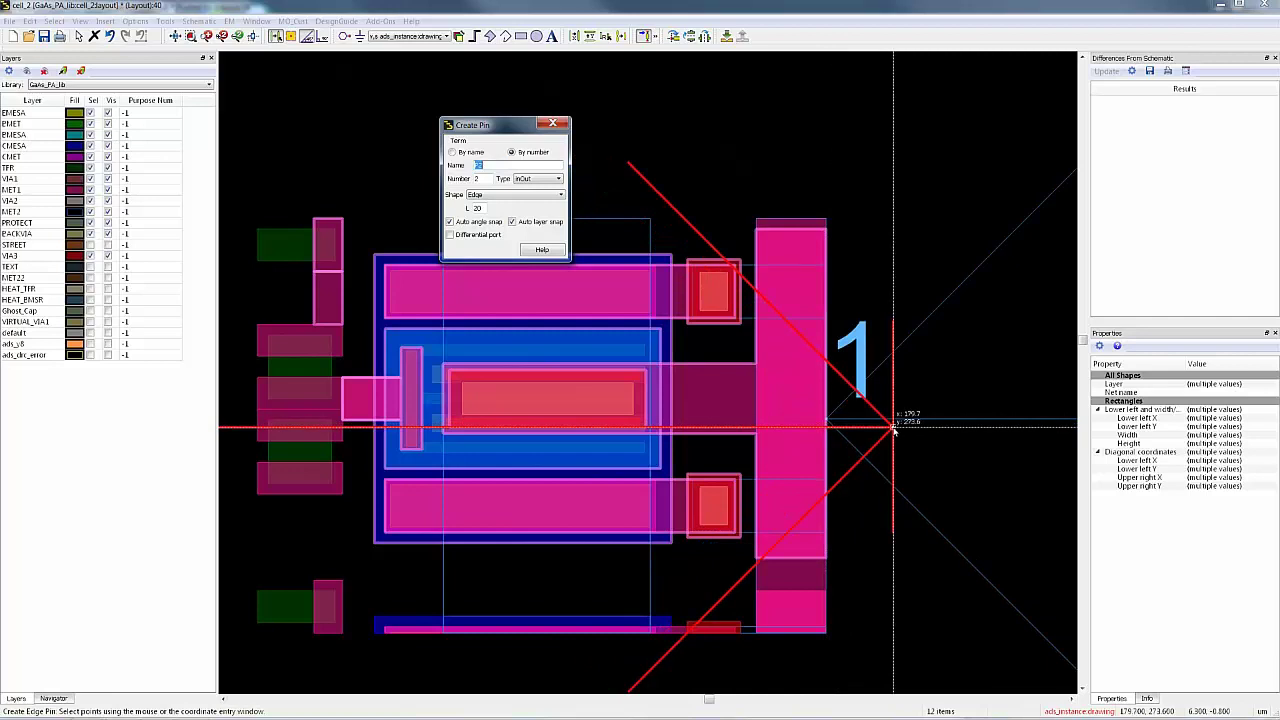
key("Escape")
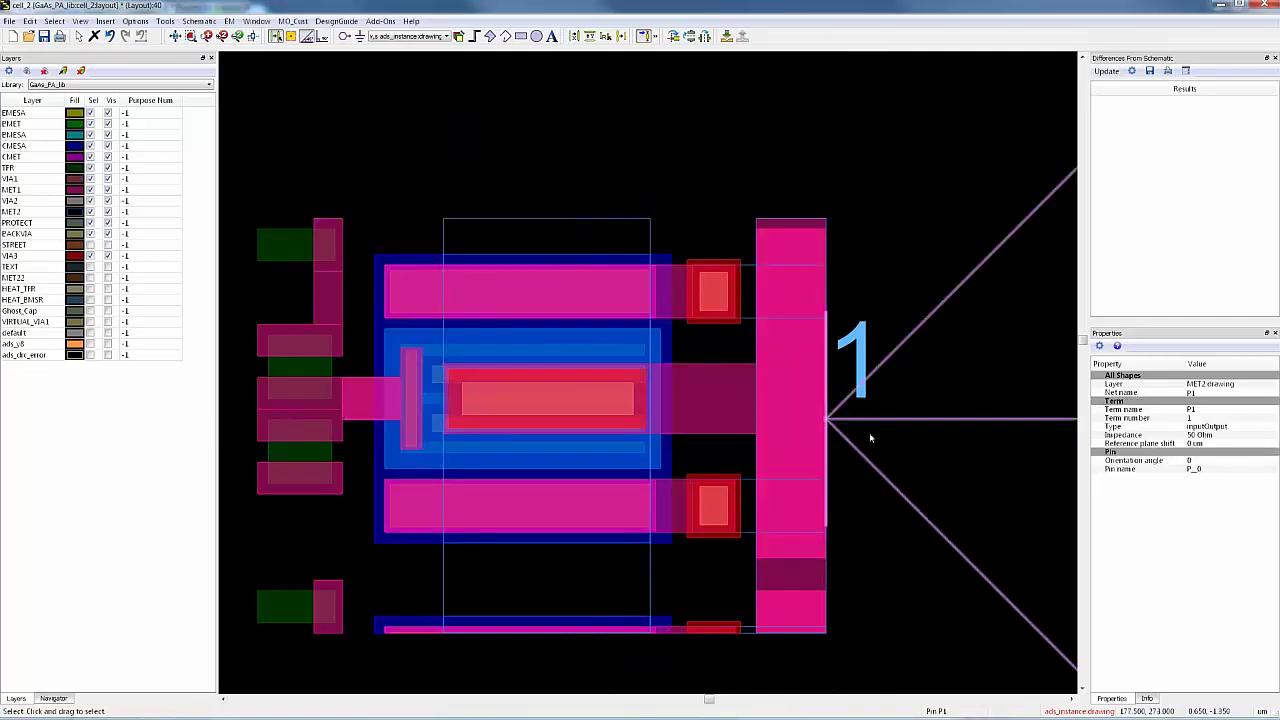
key("f")
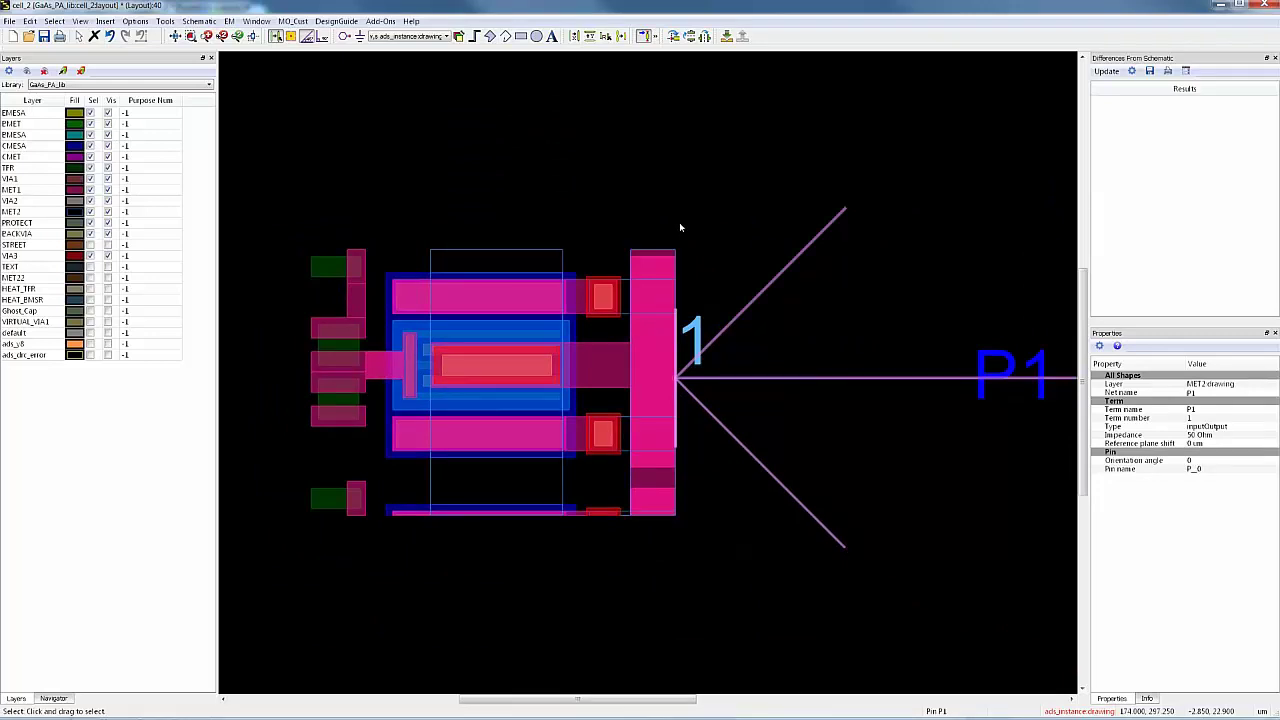
left_click(231, 21)
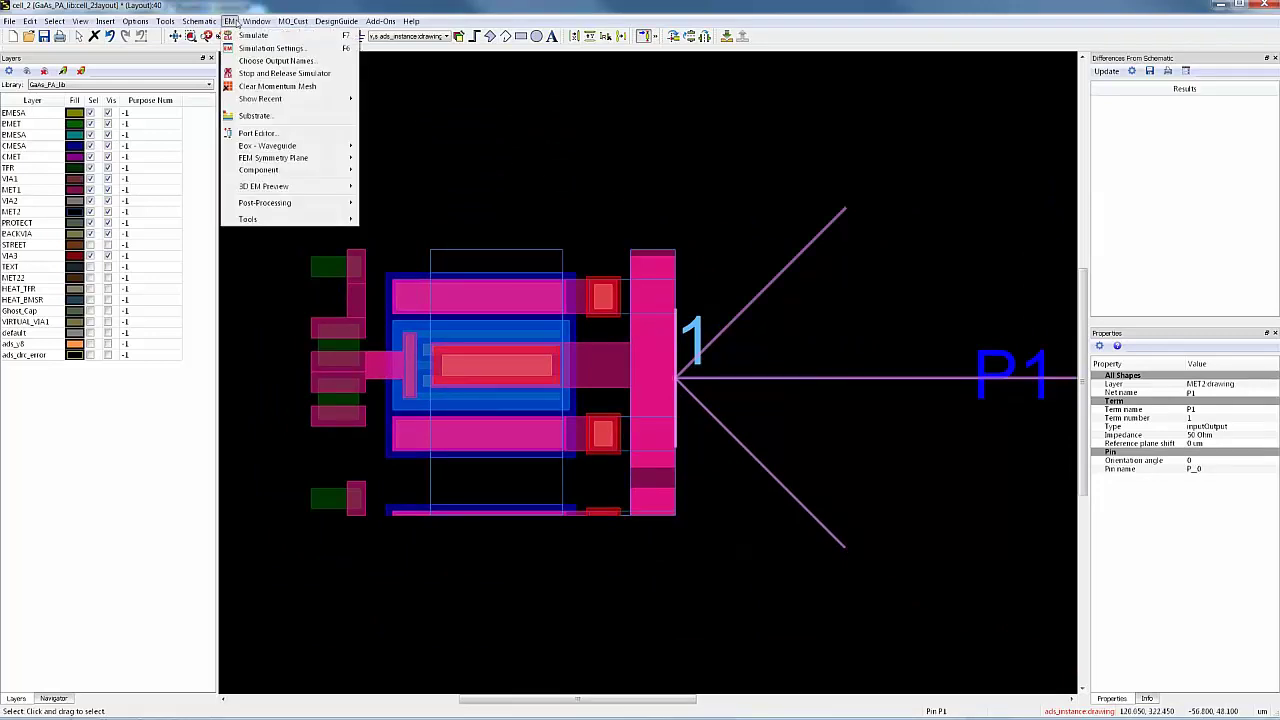
- Give port 1 the ground layer MET2 in the Port Editor, then close it and deselect pin P1
left_click(280, 133)
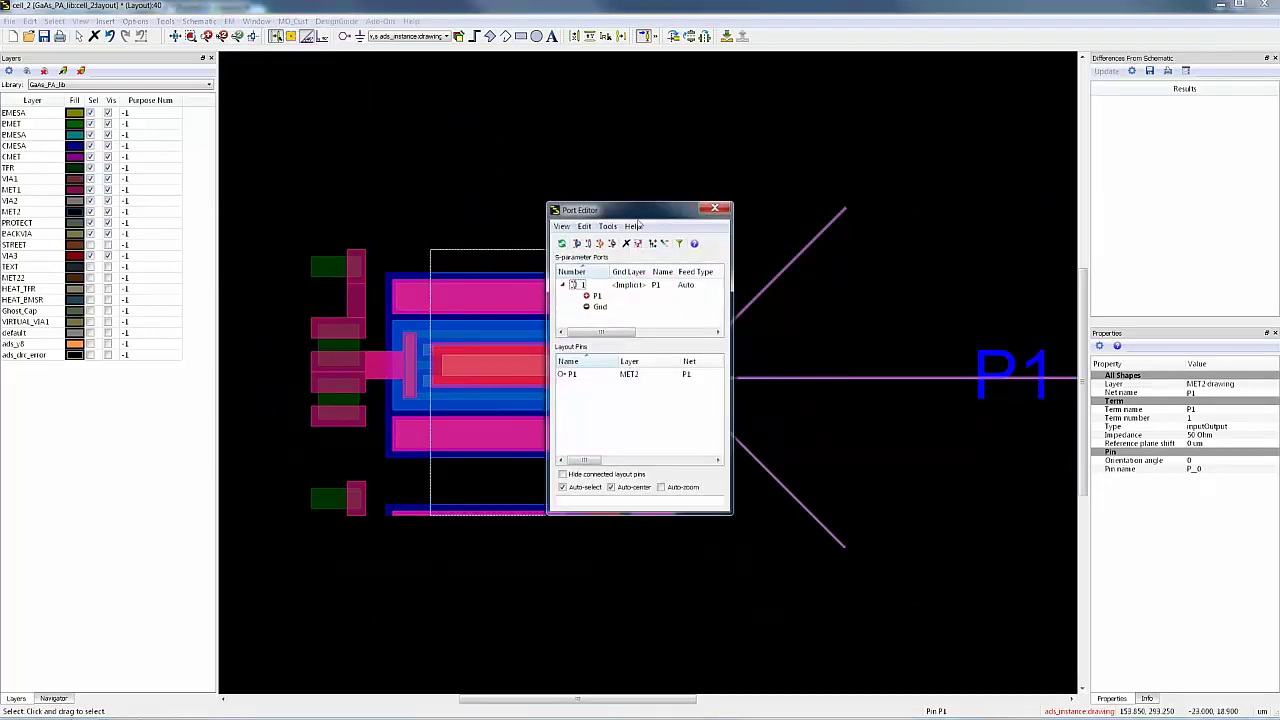
left_click_drag(662, 210, 392, 181)
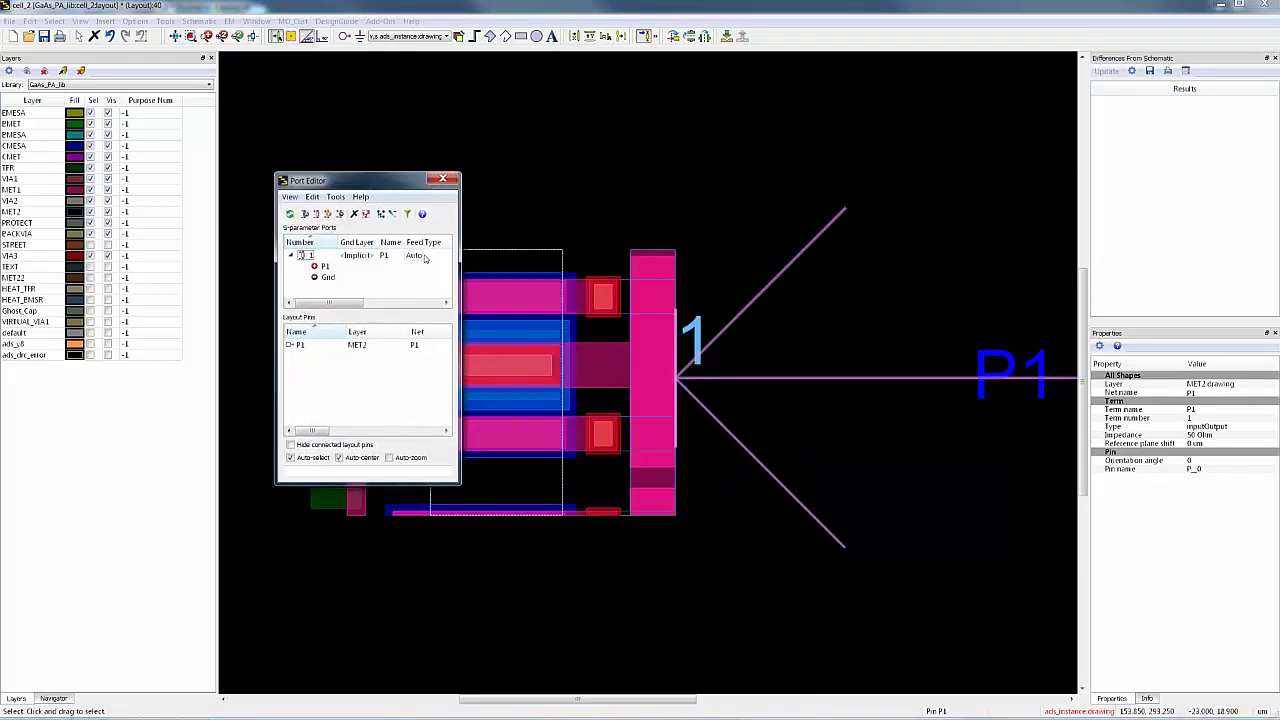
left_click(372, 258)
left_click(376, 258)
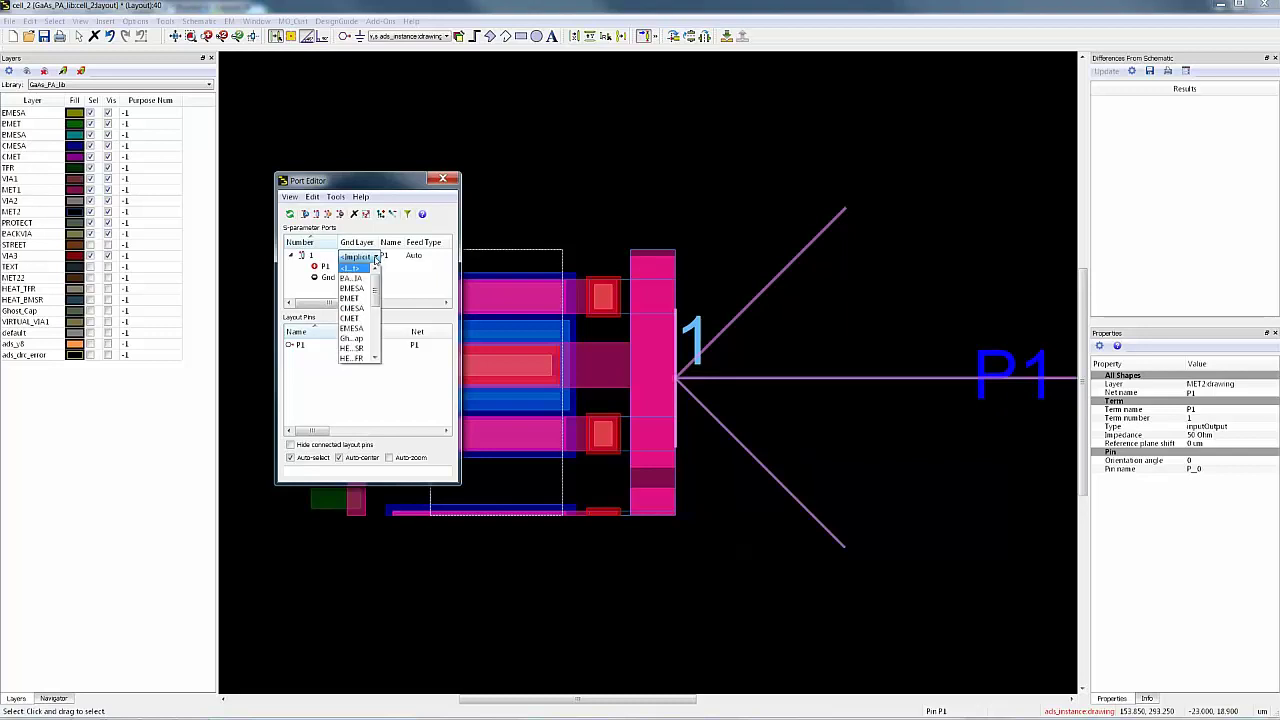
scroll(365, 310, "down", 2)
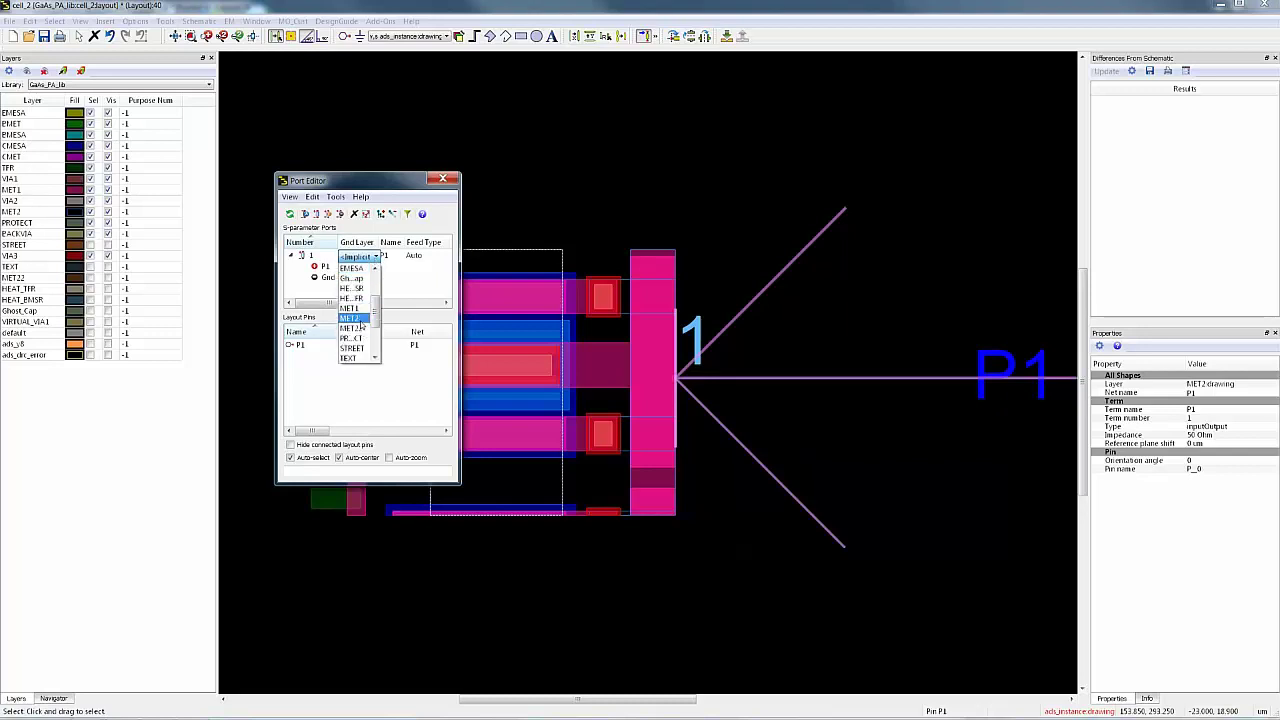
left_click(358, 318)
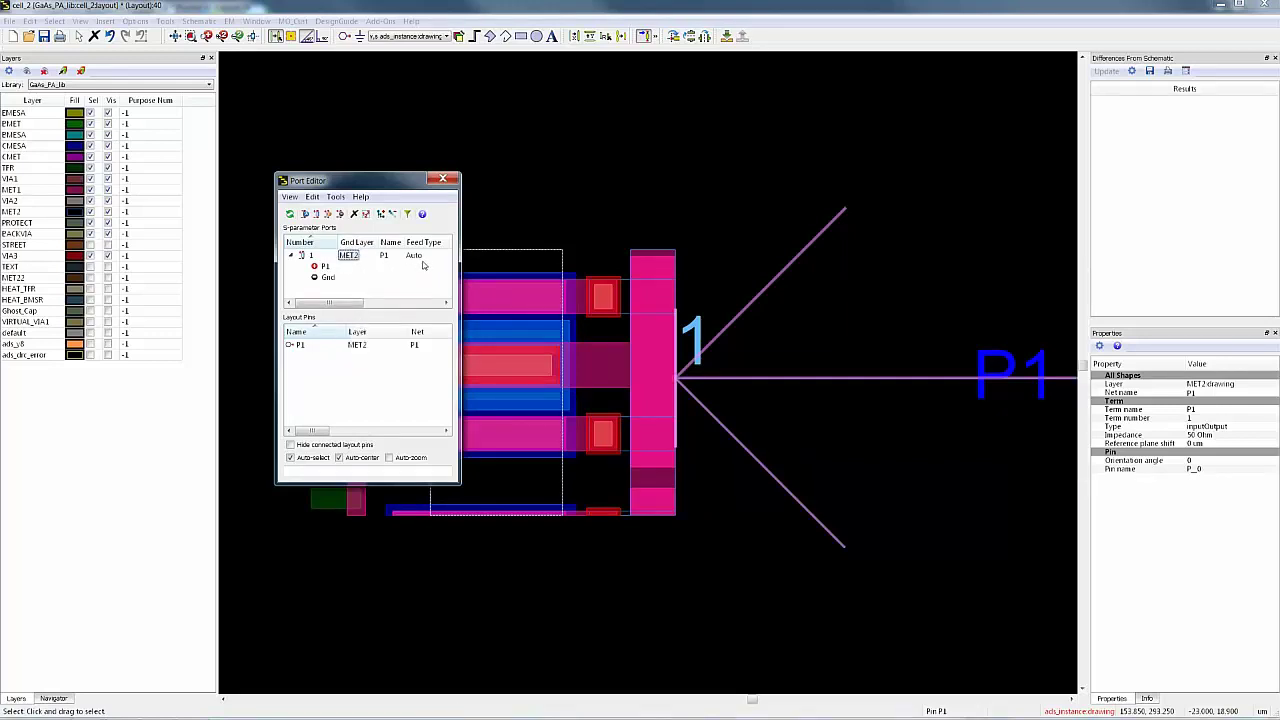
mouse_move(424, 262)
left_click(443, 179)
left_click(441, 183)
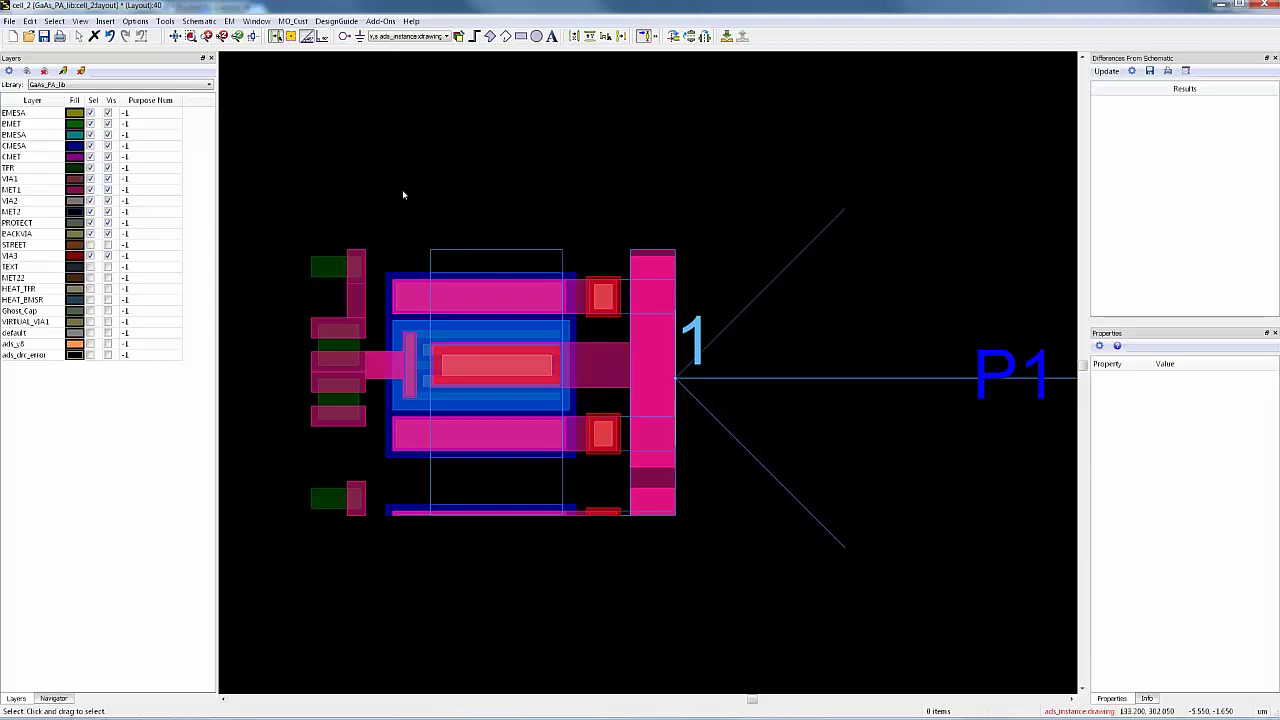
left_click(231, 22)
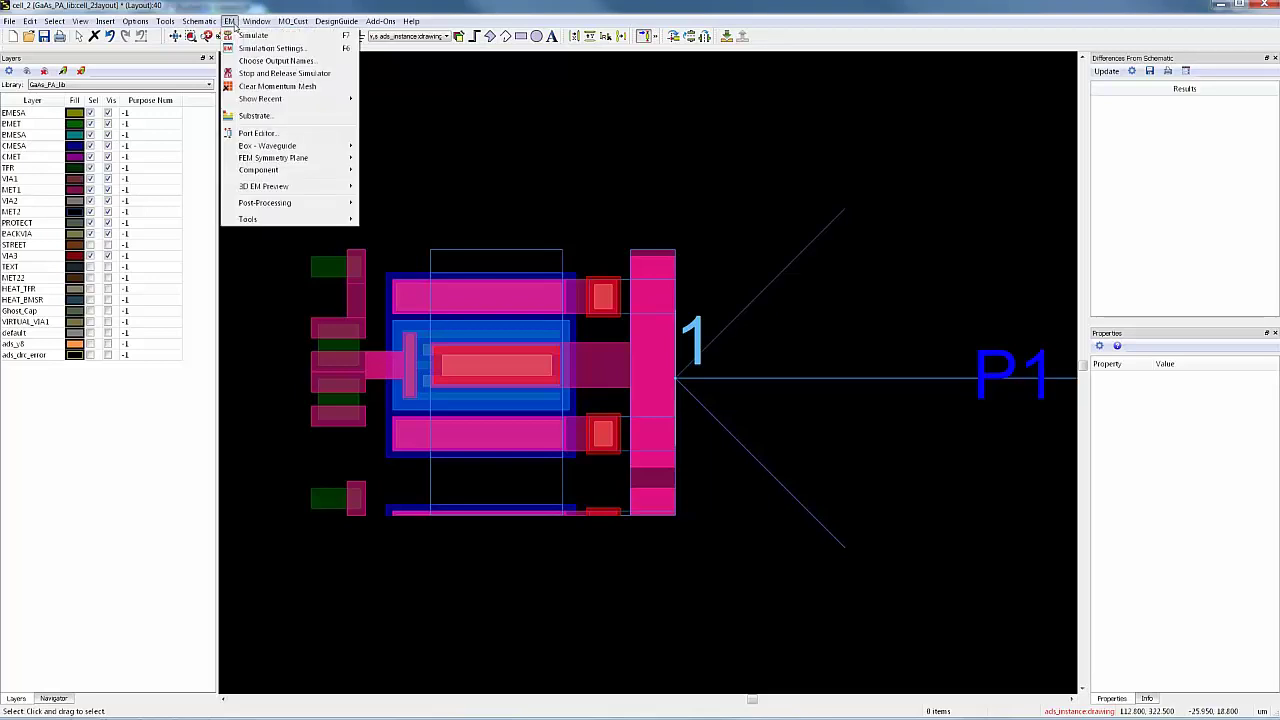
left_click(269, 49)
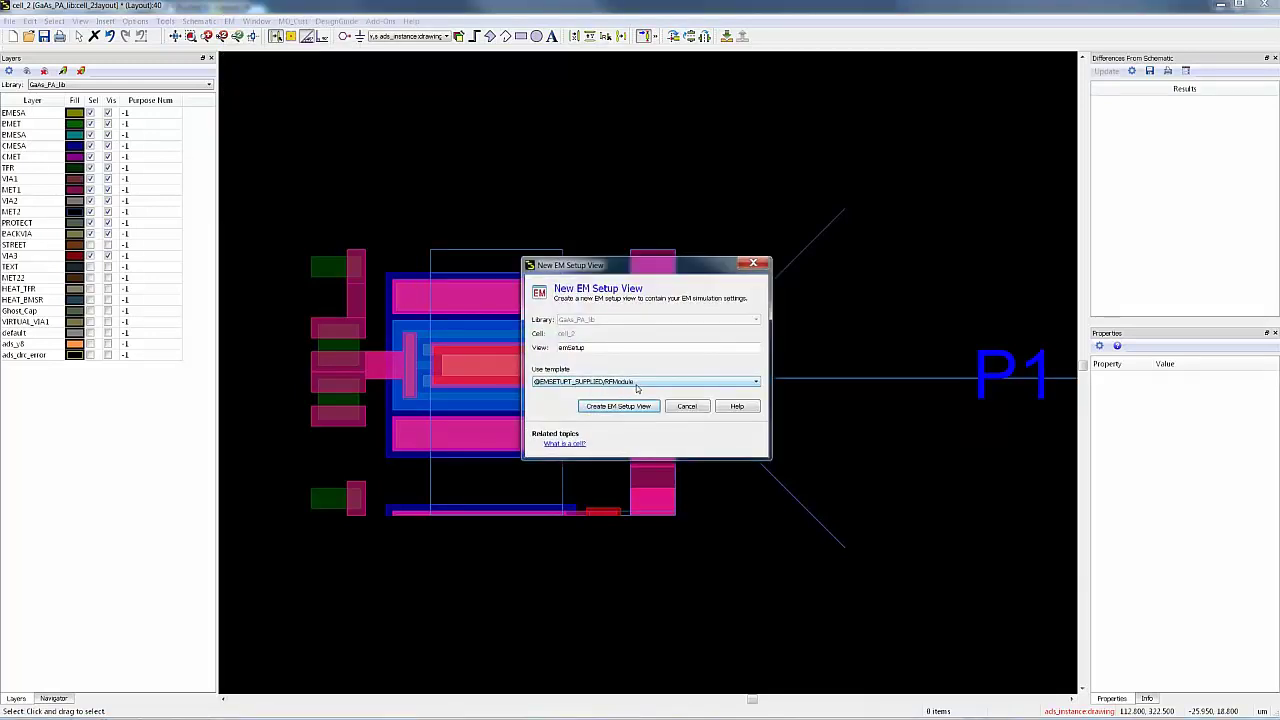
left_click(637, 384)
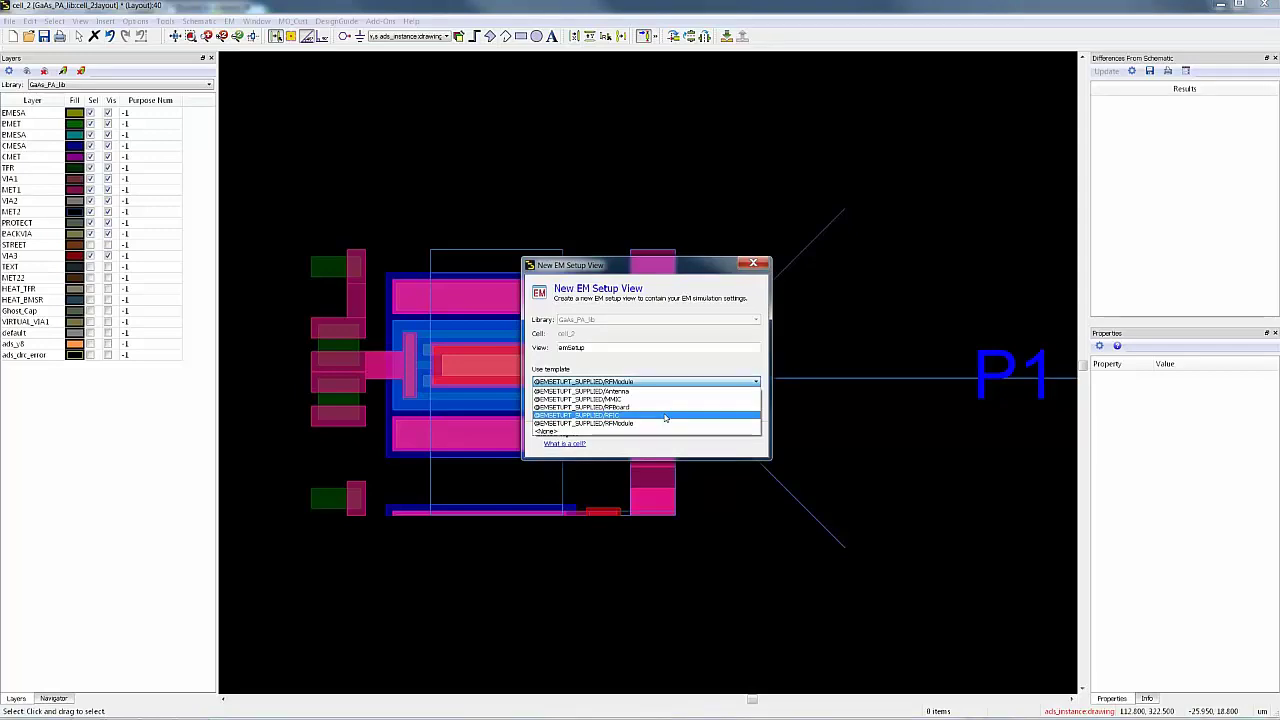
left_click(665, 418)
left_click(630, 407)
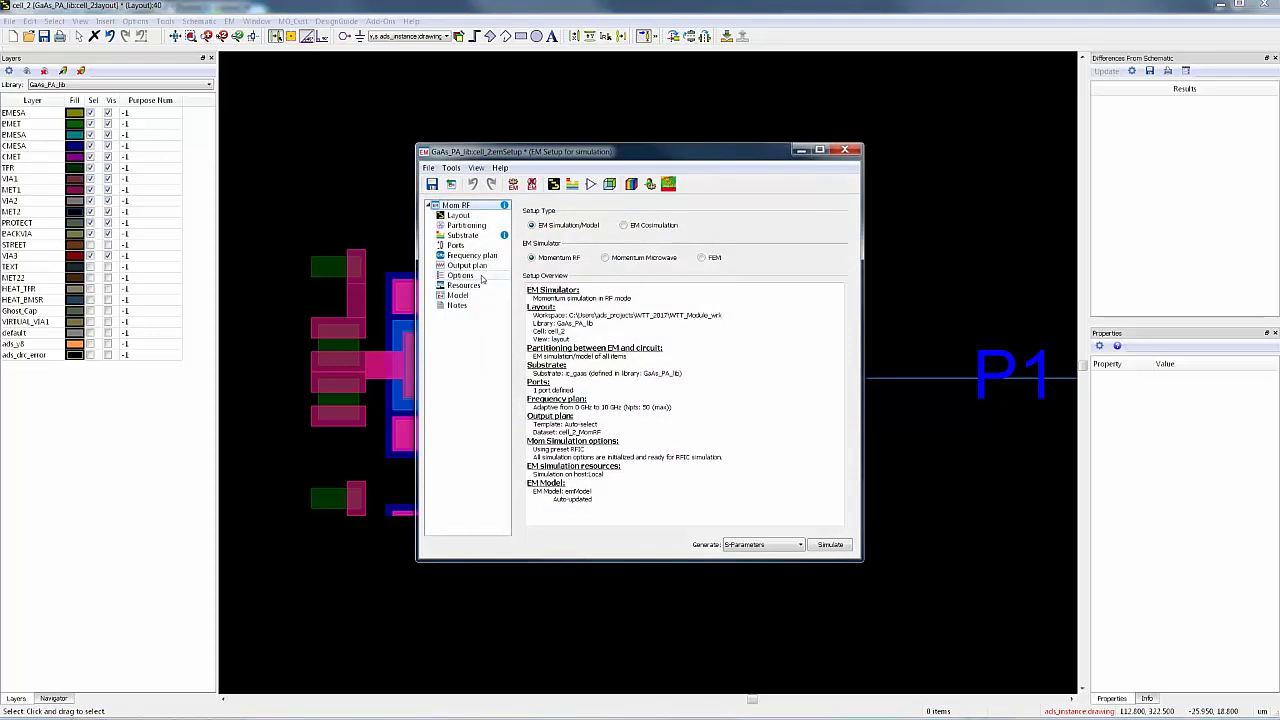
- Review the Physical Model, Preprocessor and Mesh options, including mesh density of 20 cells per wavelength
left_click(483, 277)
left_click(600, 242)
left_click(645, 242)
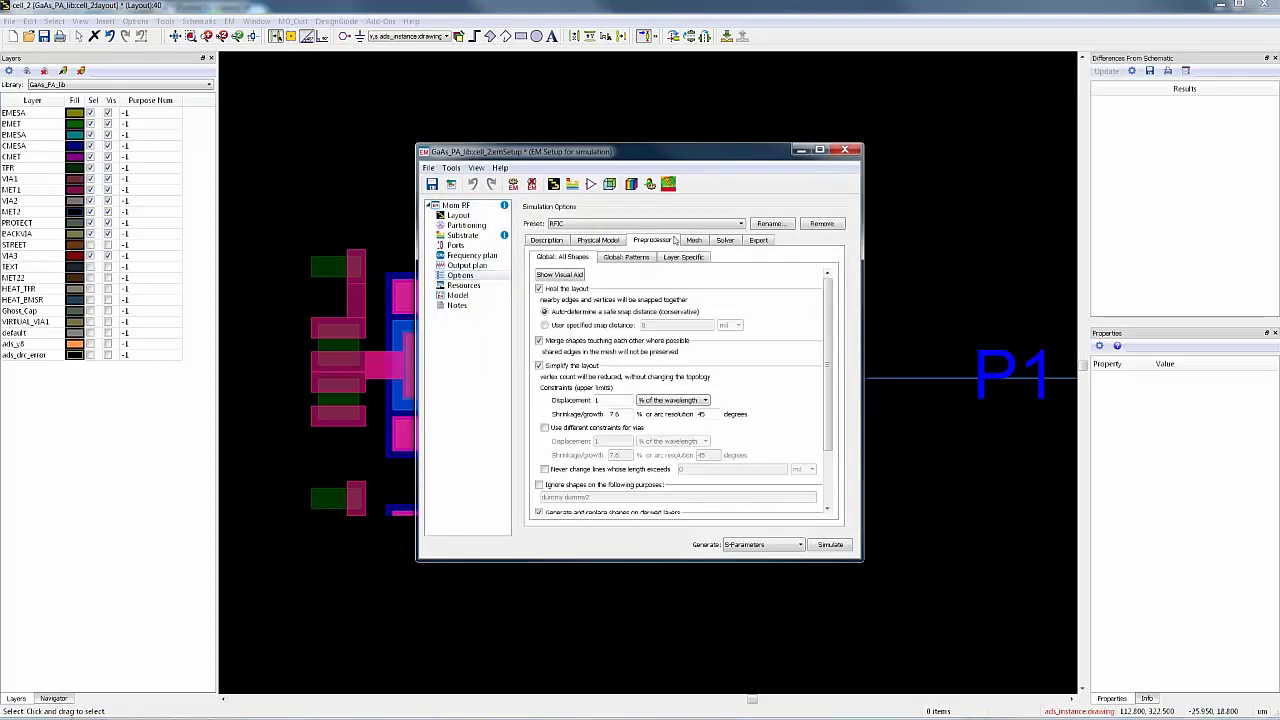
left_click(698, 242)
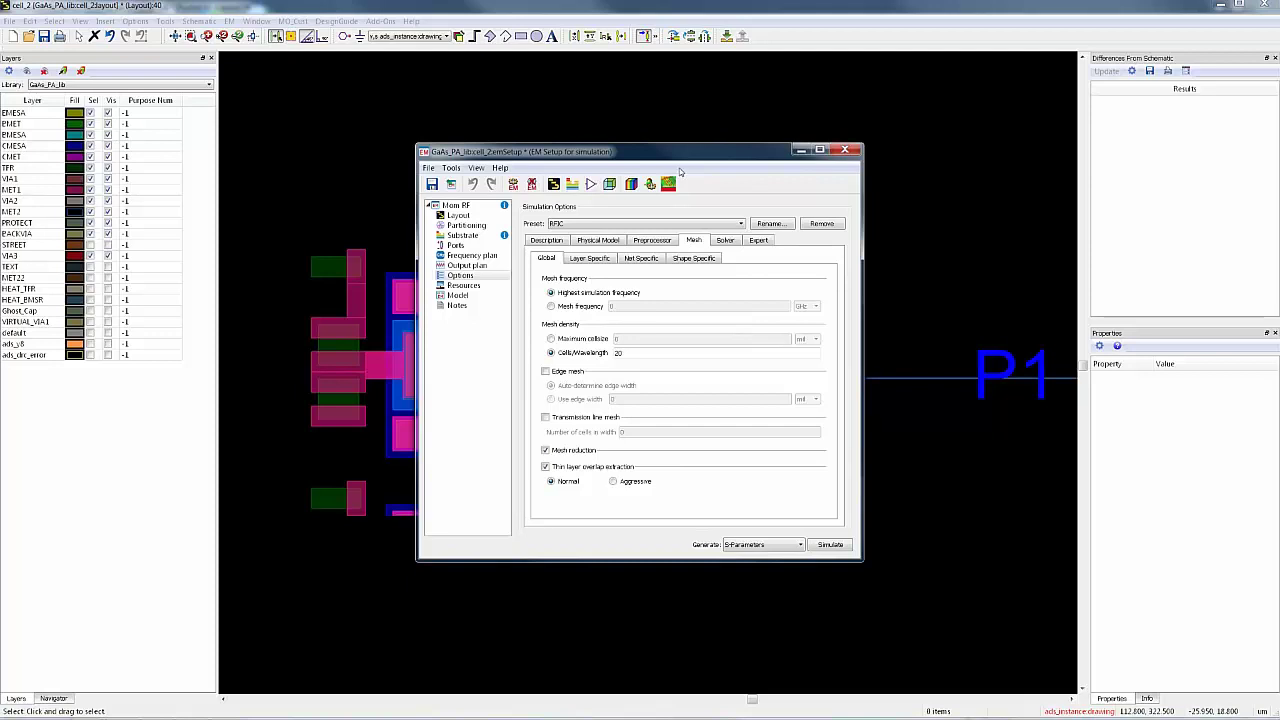